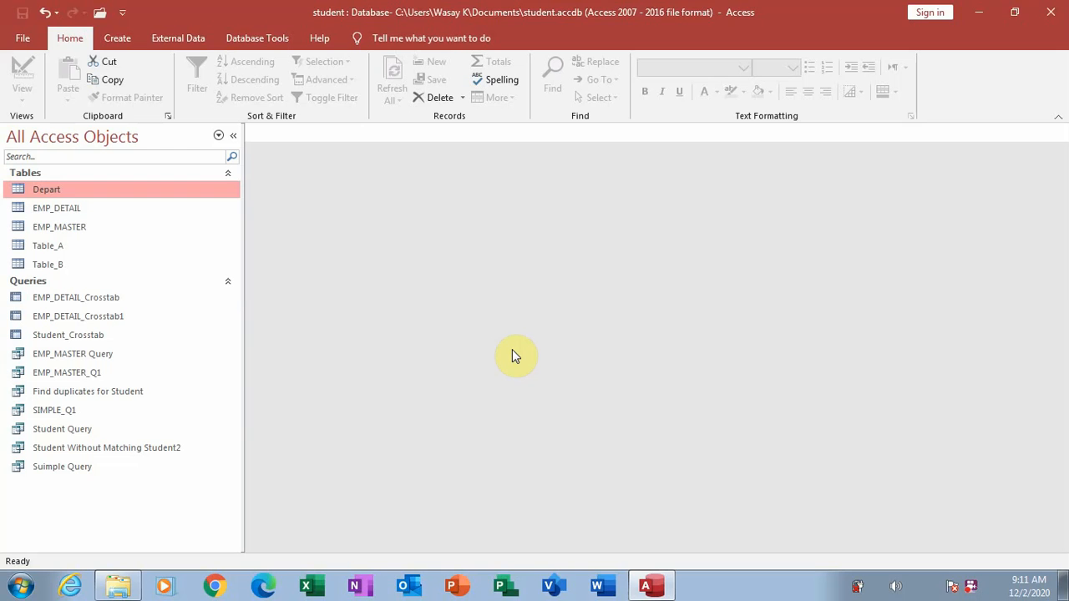
Create a new query in Design view based on the EMP_DETAIL table
left_click(118, 42)
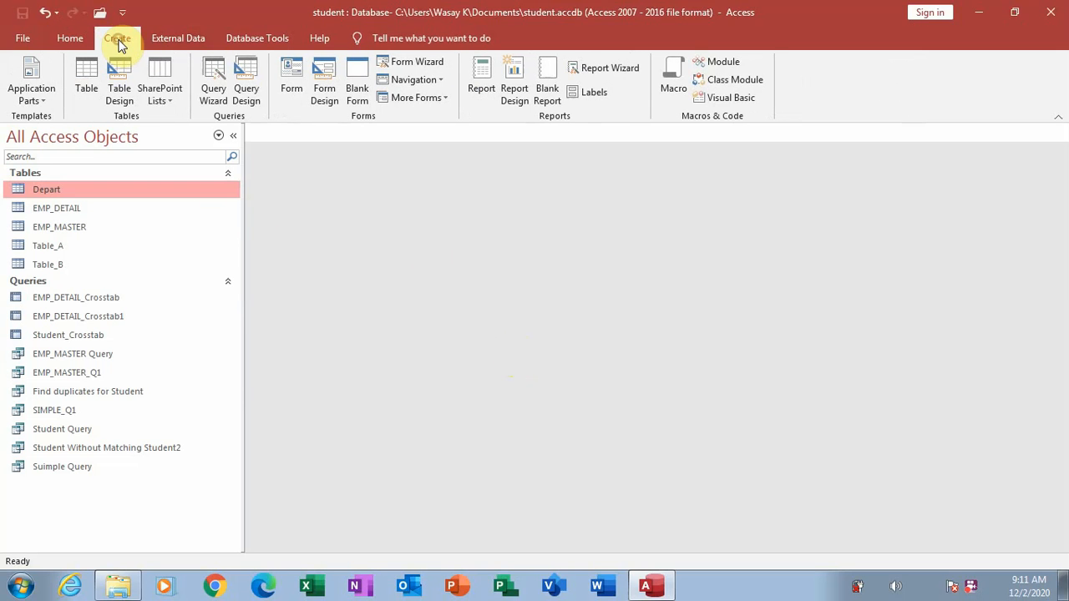
left_click(250, 88)
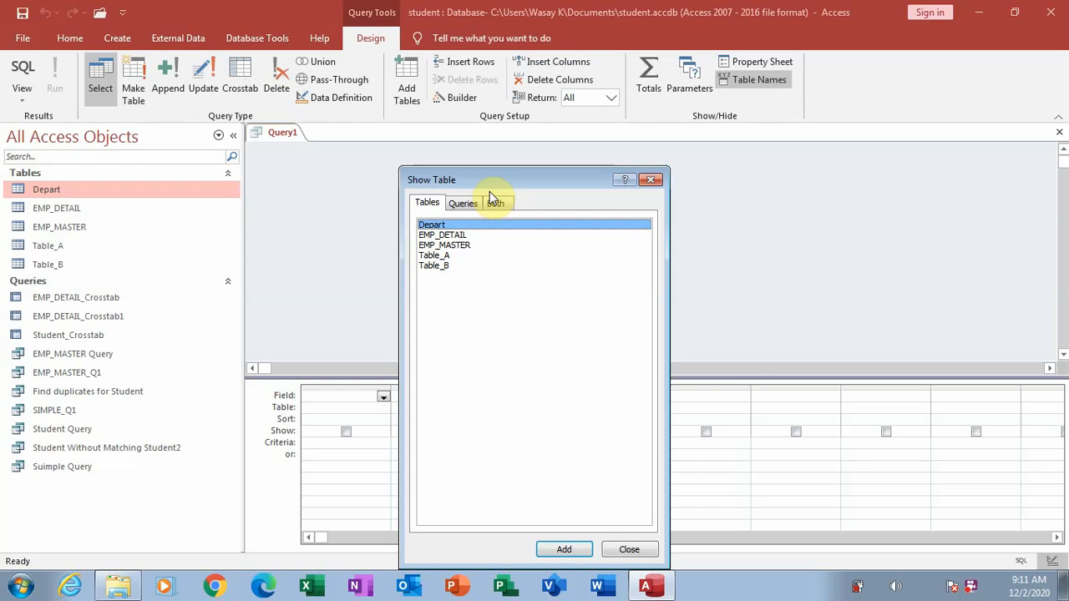
left_click(462, 236)
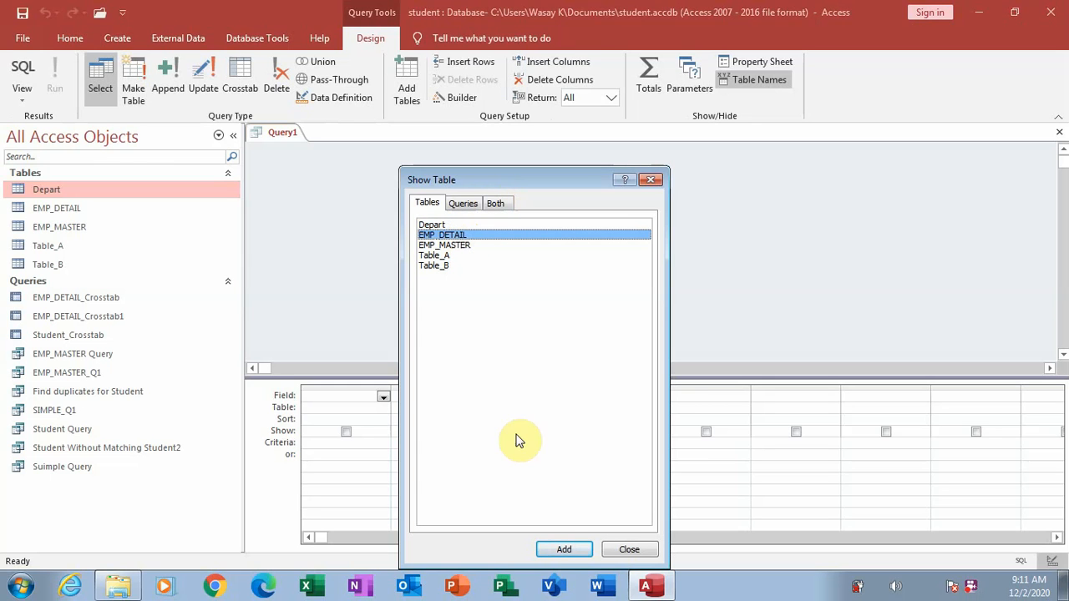
left_click(564, 551)
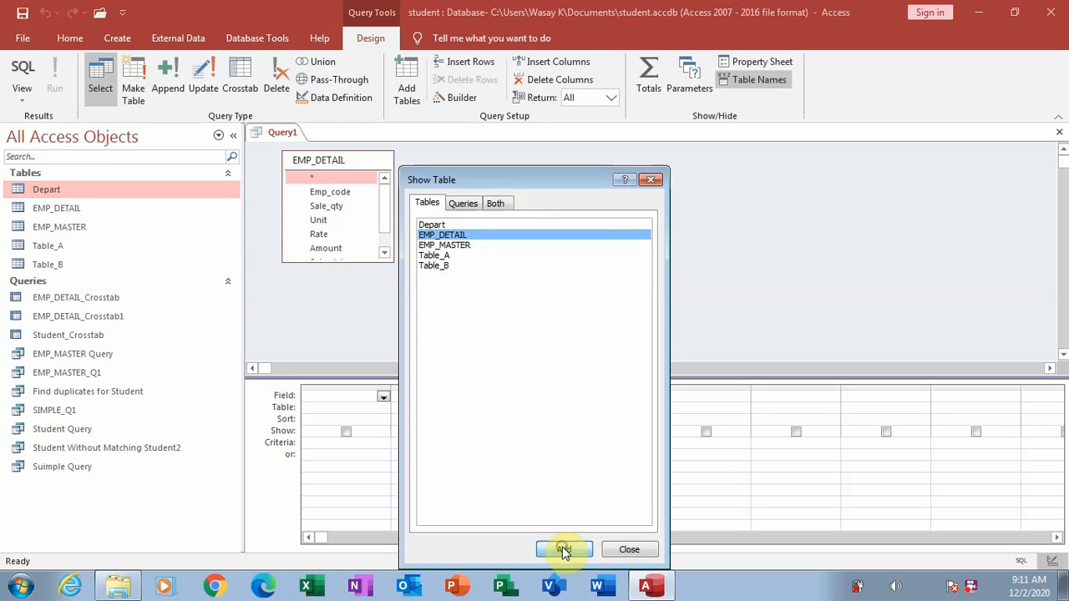
left_click(628, 550)
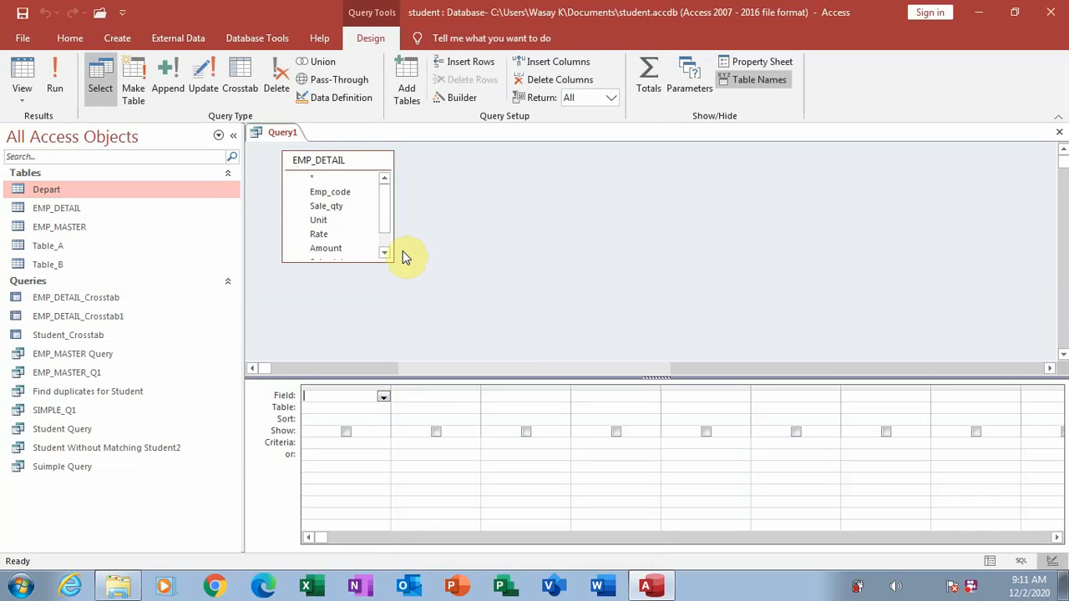
Add the Emp_code, Sale_qty, Unit, Rate, Amount, Sale_date and desc fields of EMP_DETAIL to the query grid
double_click(338, 193)
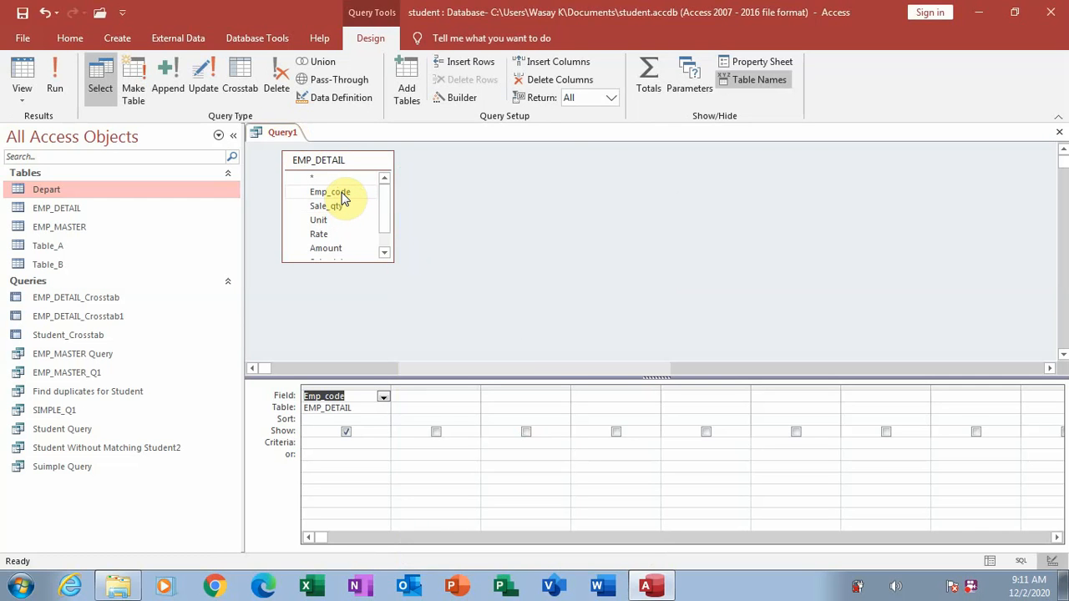
key("Down")
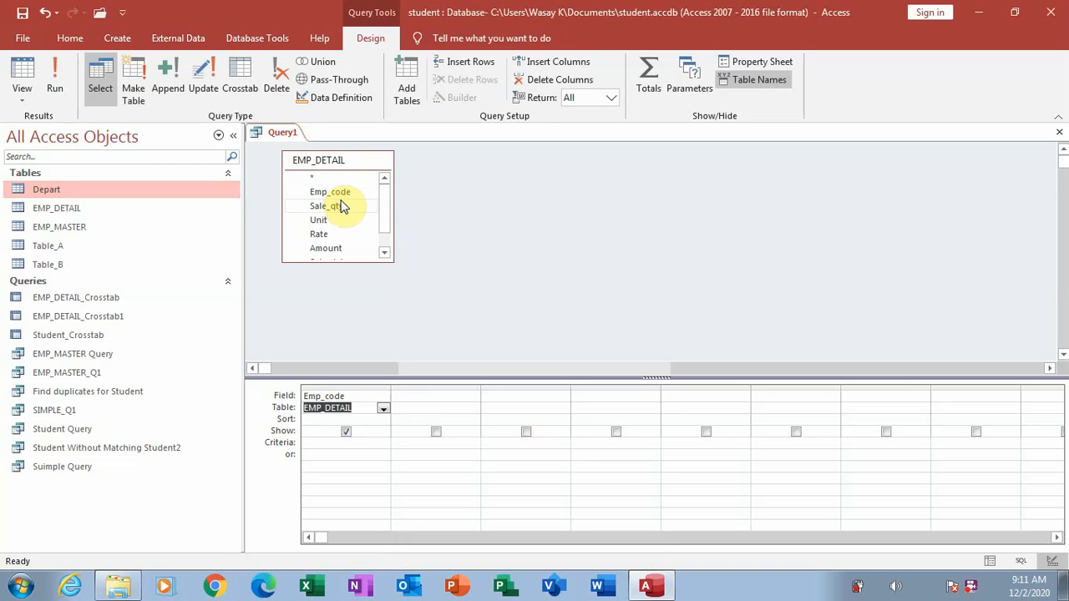
left_click(338, 207)
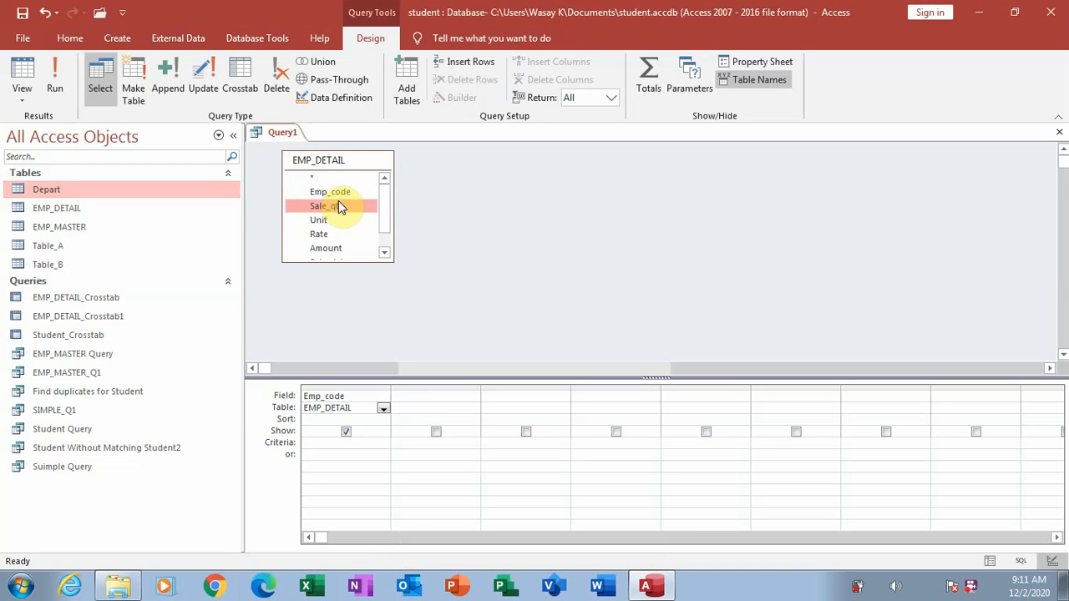
key("shift+Down")
key("shift+Down")
key("shift+Down")
key("shift+Down")
key("shift+Down")
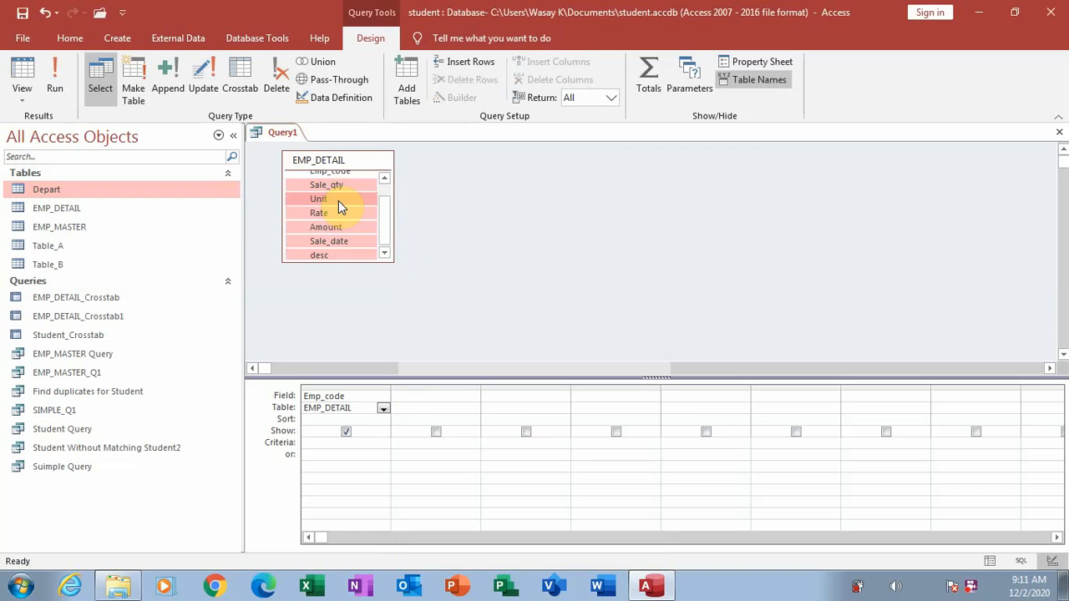
left_click_drag(338, 201, 466, 400)
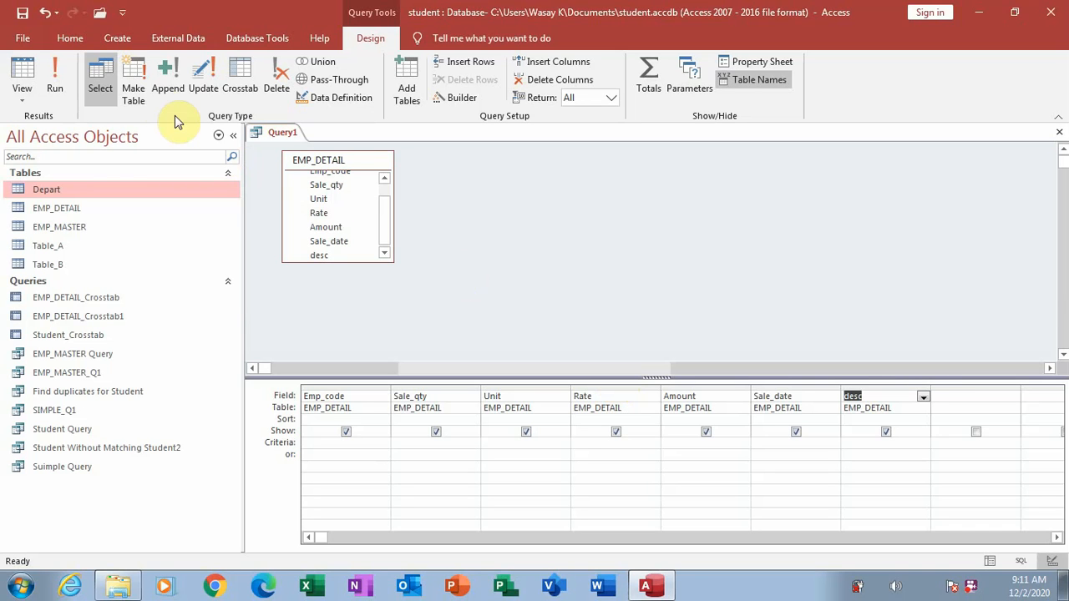
Turn the query into a make-table query that outputs to make1 in the current database, and try to run it
left_click(131, 92)
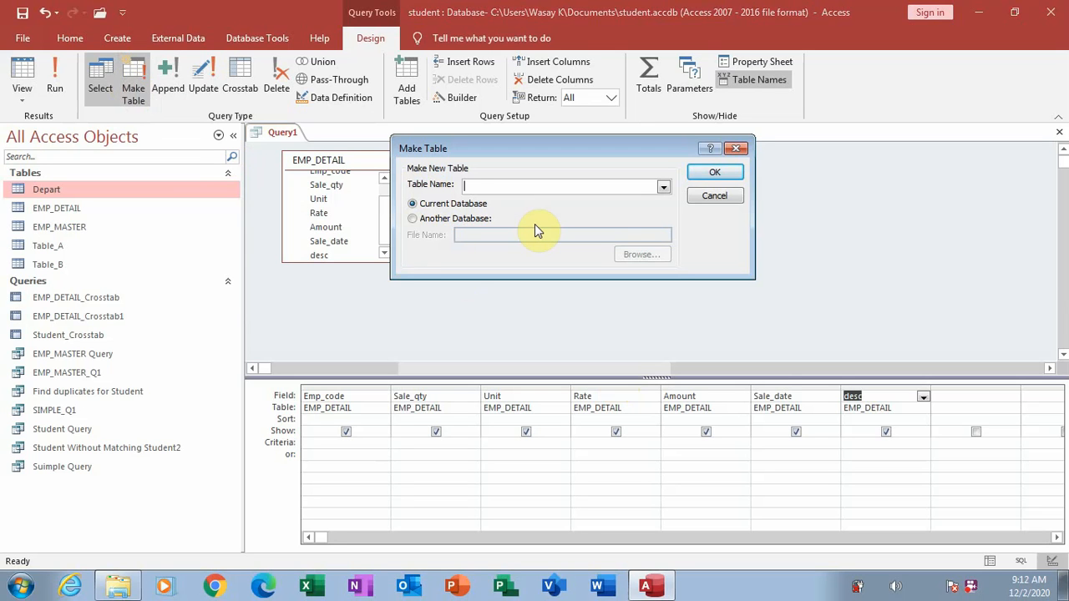
type("make1")
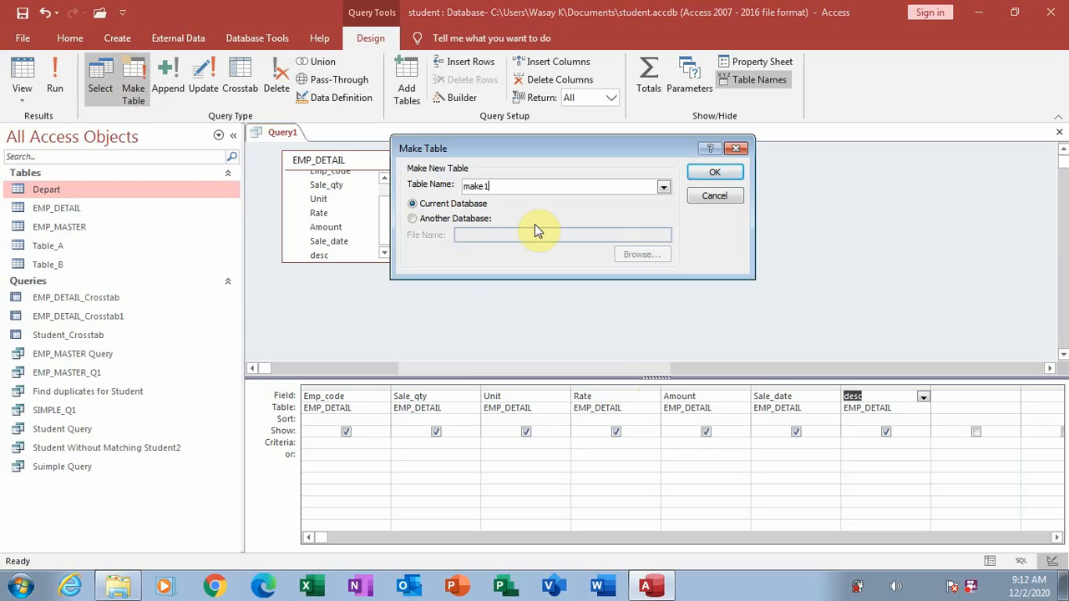
left_click(709, 171)
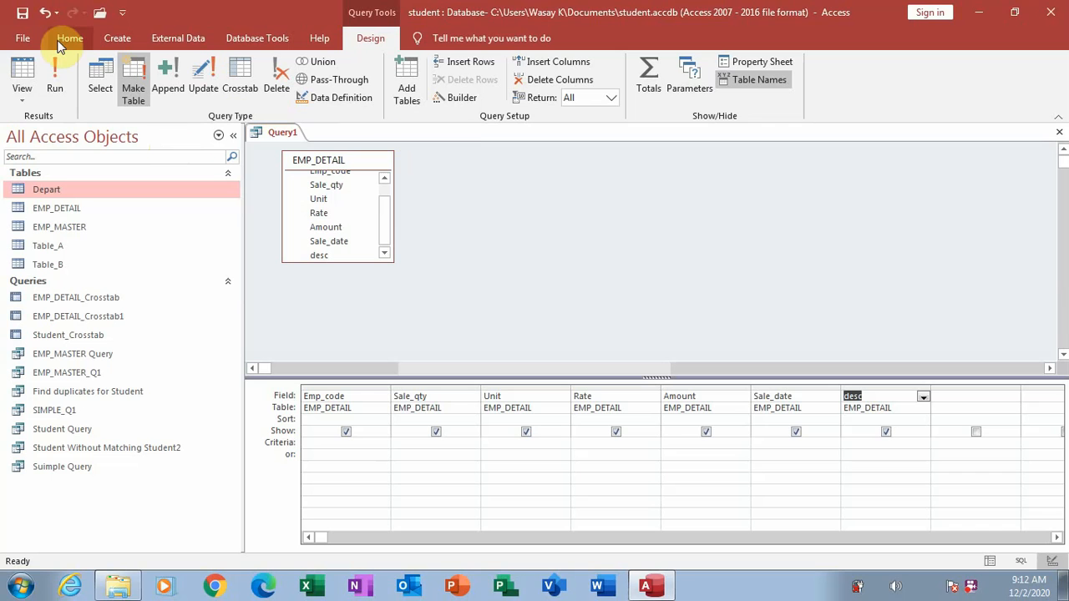
left_click(55, 76)
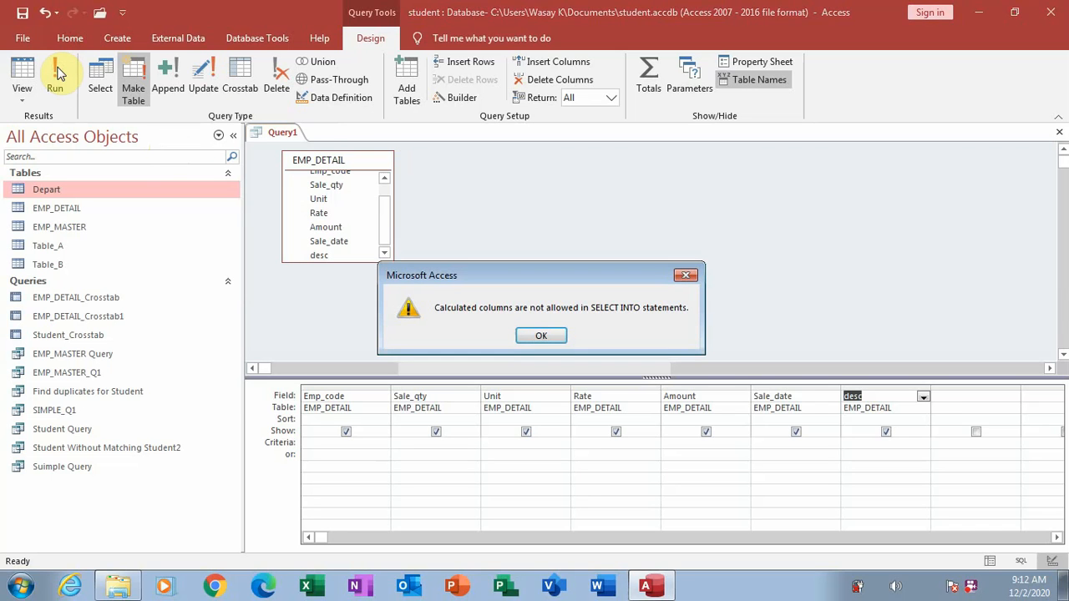
left_click(541, 336)
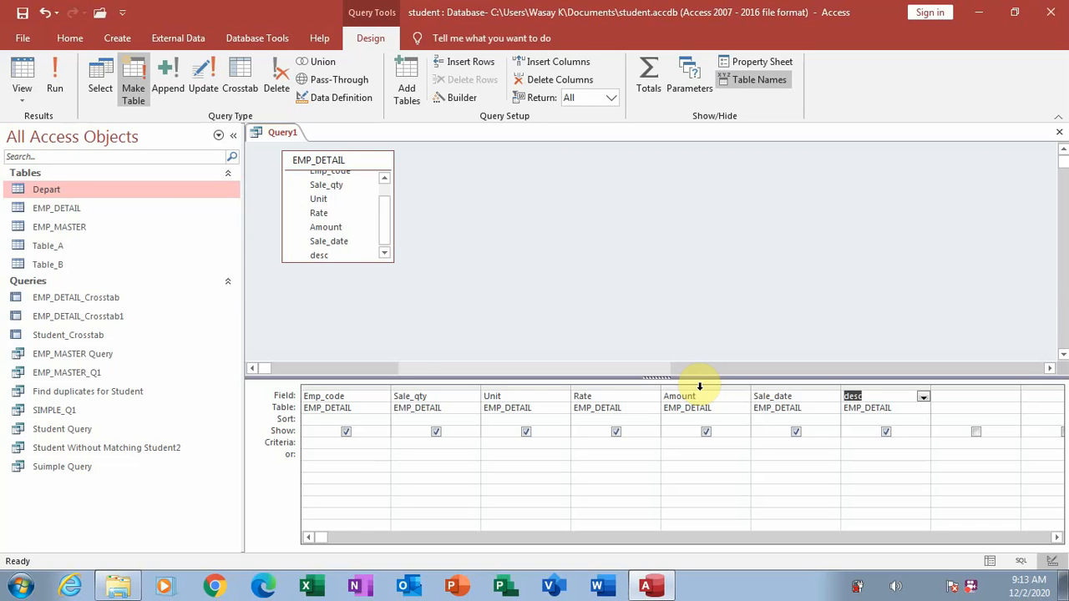
Inspect the Amount field's data type and expression in the design of the EMP_DETAIL table, and close the table
left_click(91, 213)
right_click(89, 210)
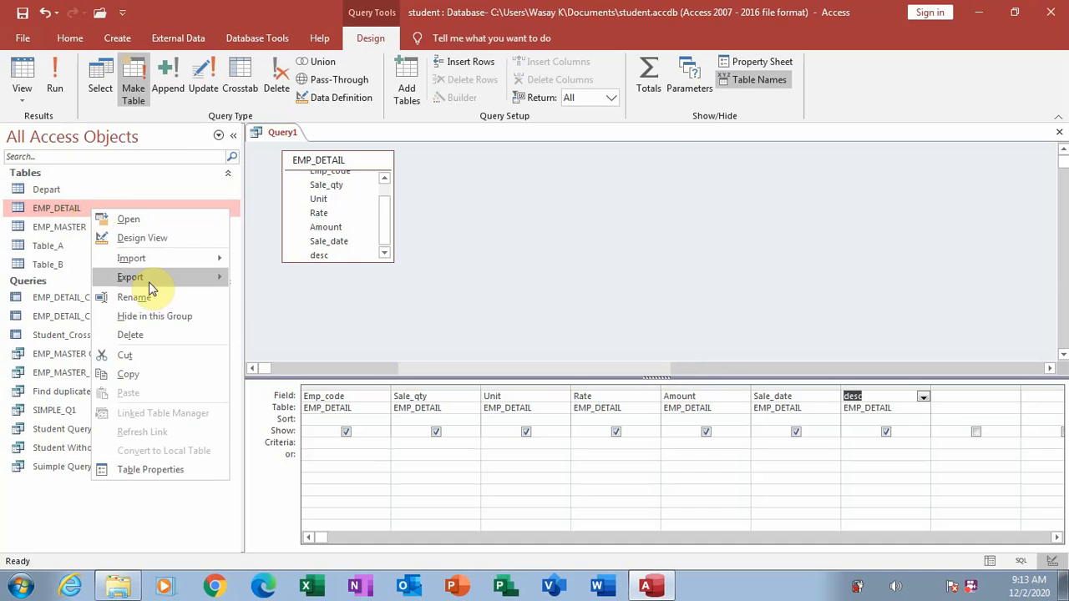
left_click(170, 238)
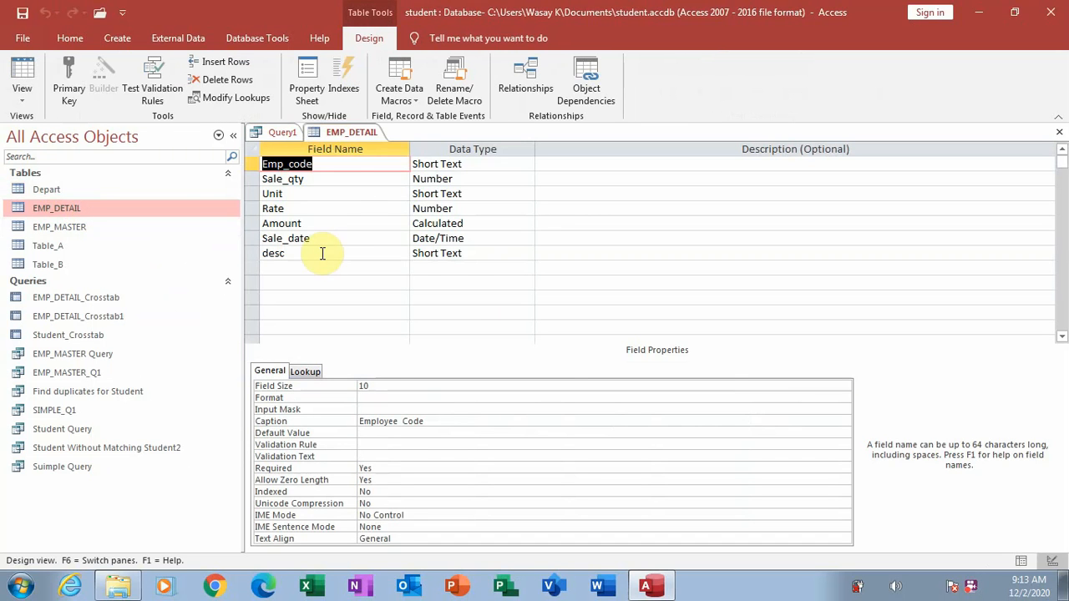
left_click(483, 221)
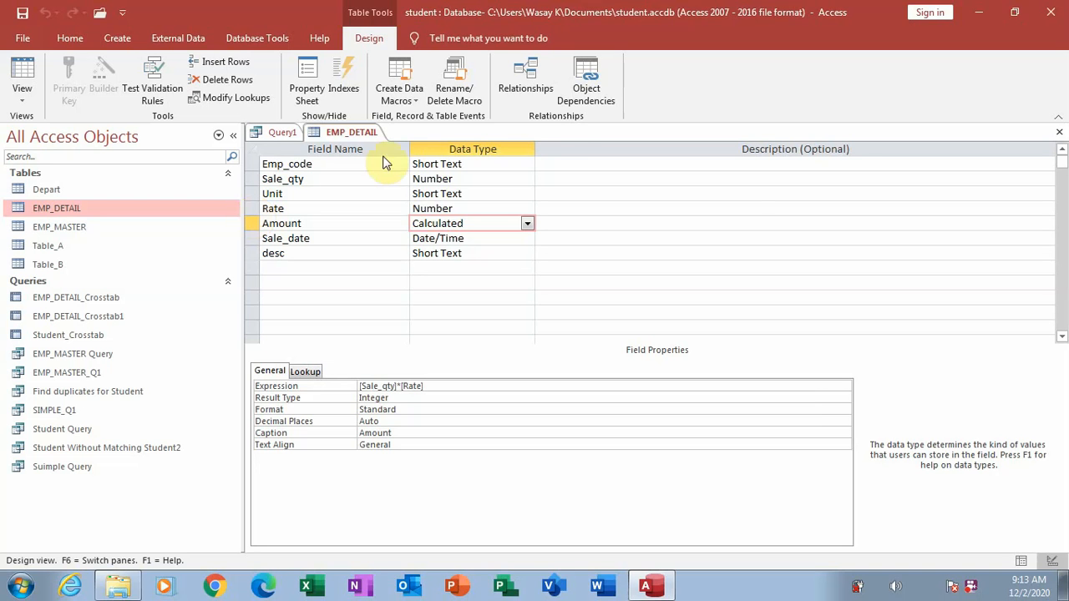
left_click(1059, 131)
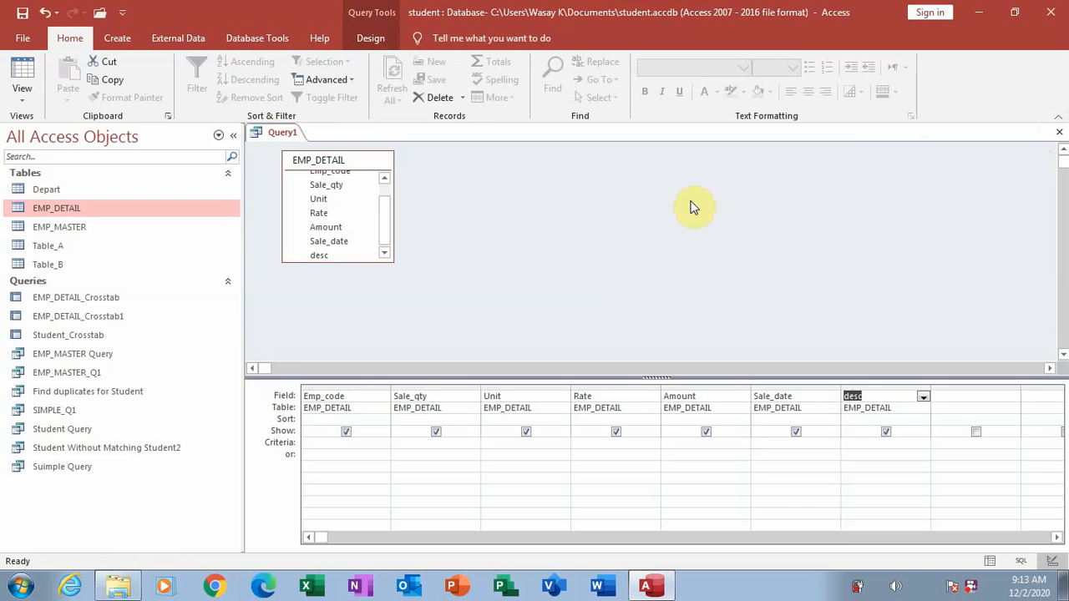
Remove the Amount column from the make-table query's grid
left_click(26, 104)
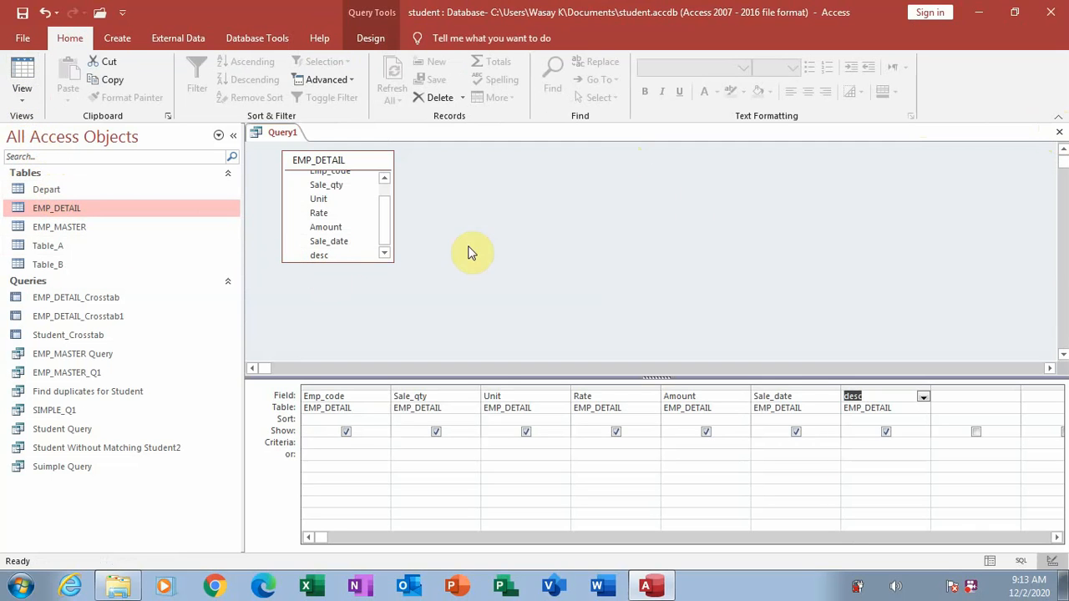
left_click(25, 102)
left_click(713, 385)
key("Delete")
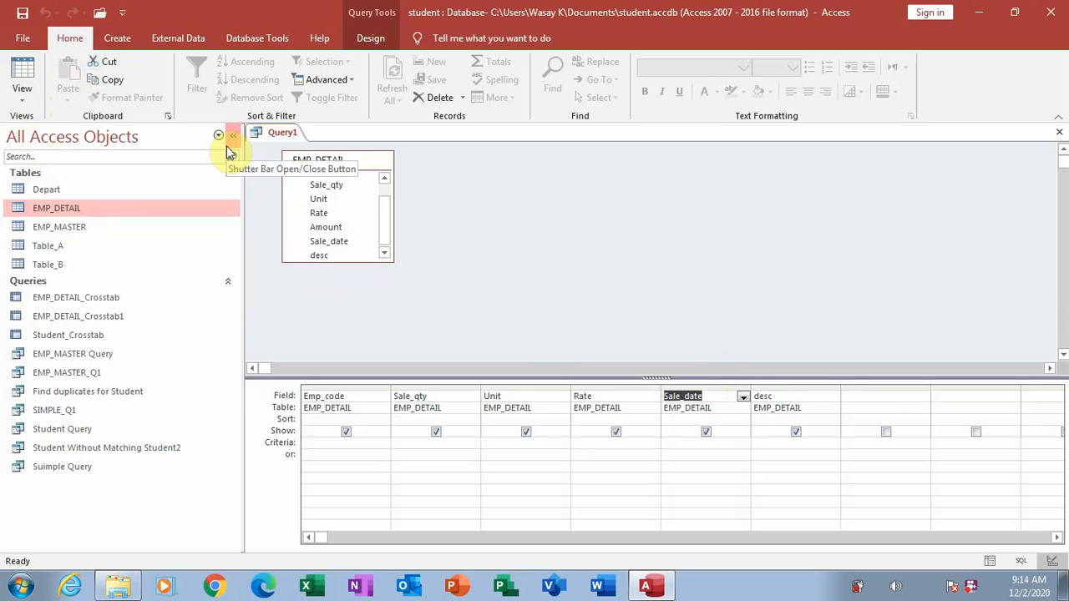
Preview the query's records in Datasheet view and run the query from its design to create the make1 table
left_click(20, 72)
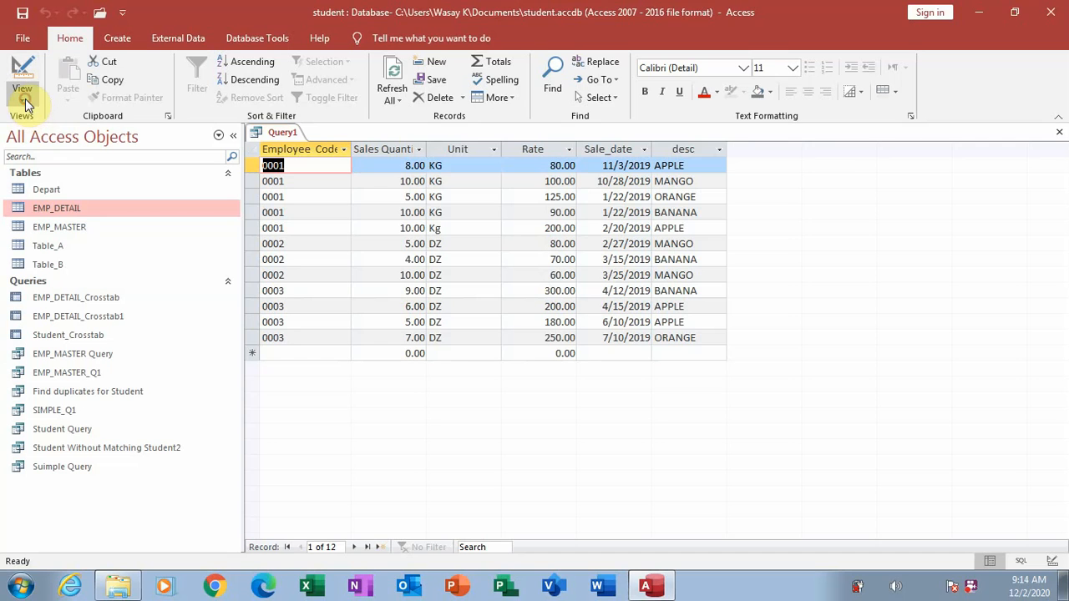
left_click(51, 194)
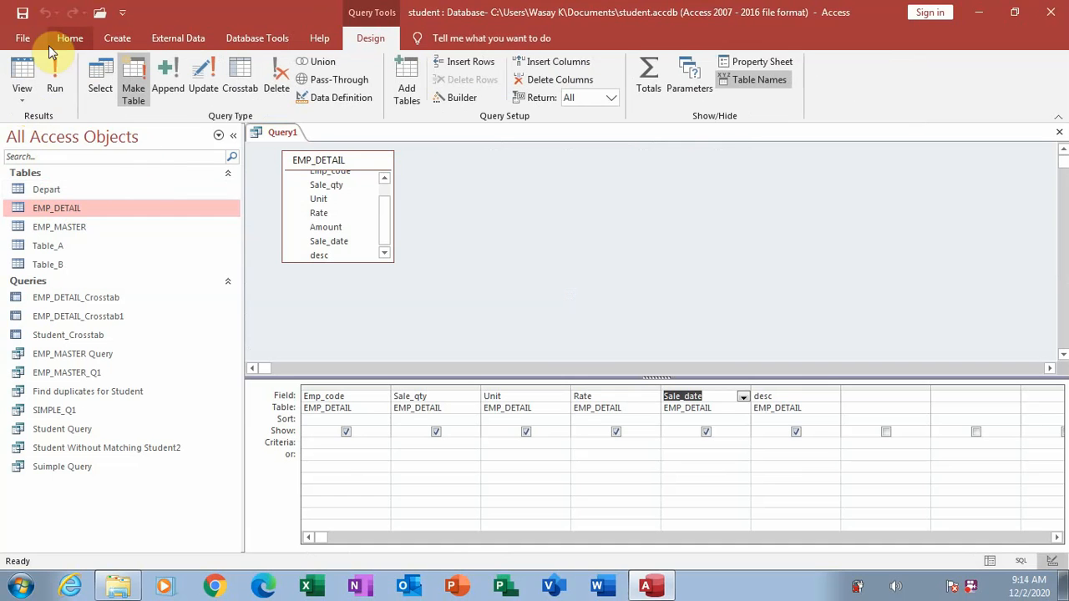
left_click(55, 65)
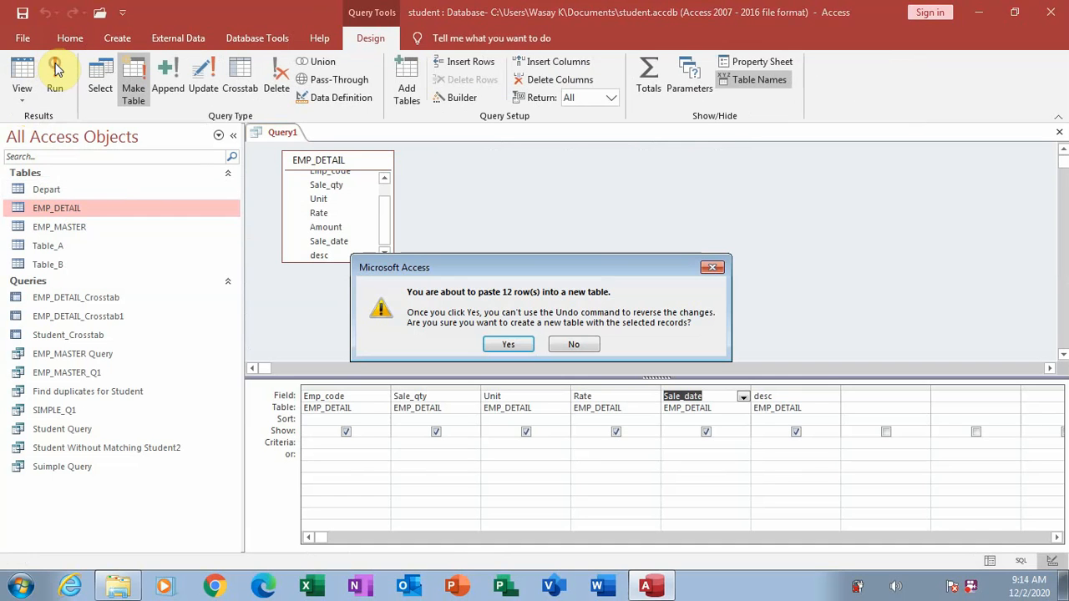
left_click(501, 345)
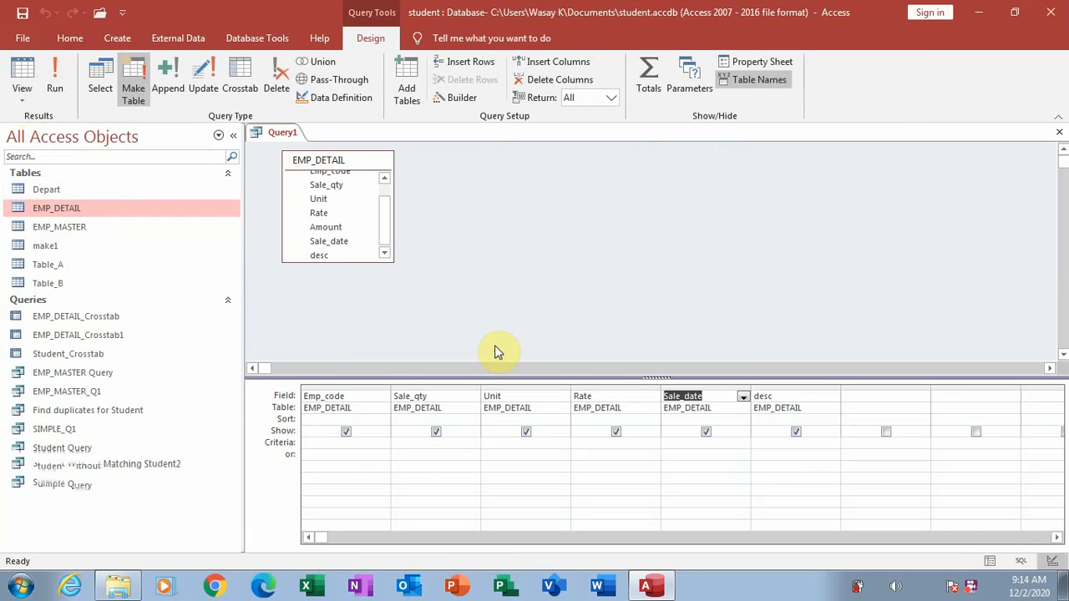
Open the new make1 table to review its records, and close it
double_click(84, 248)
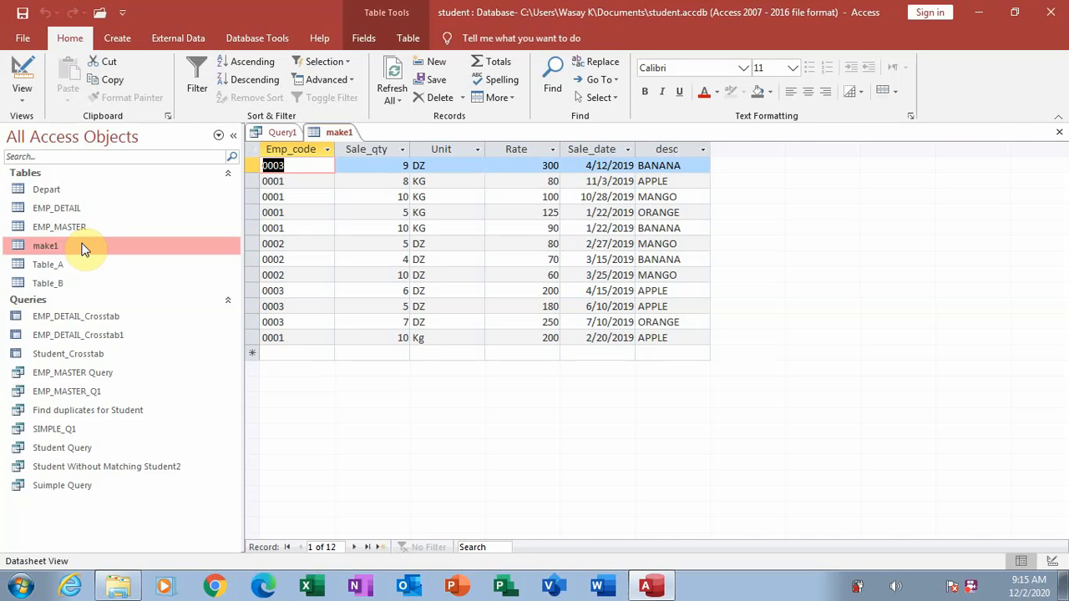
left_click(1059, 132)
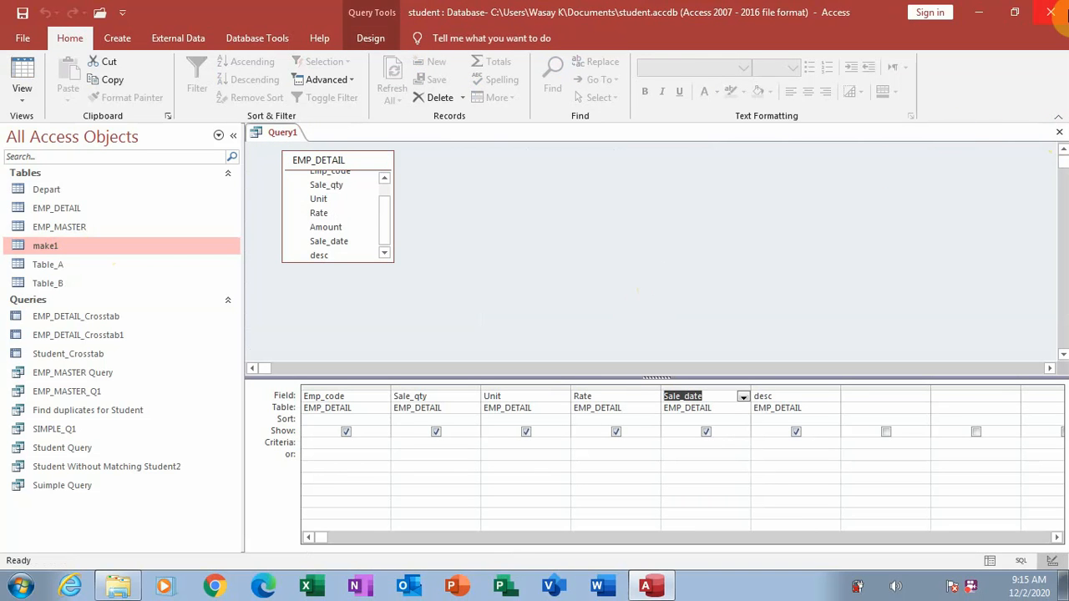
Close the make-table query, saving it under the name kake1
left_click(1059, 132)
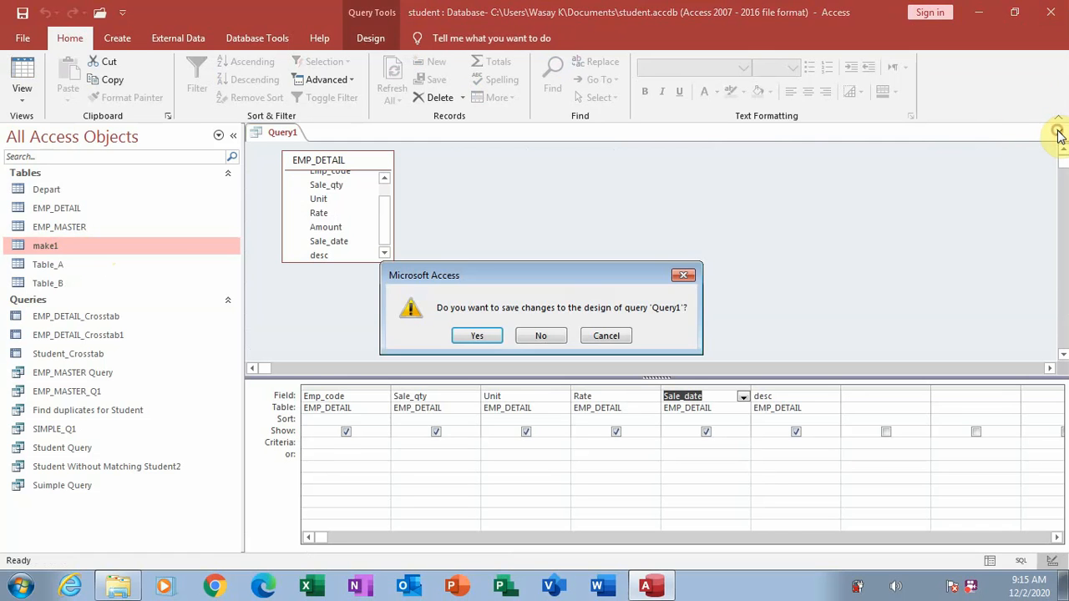
left_click(496, 337)
type("kake1")
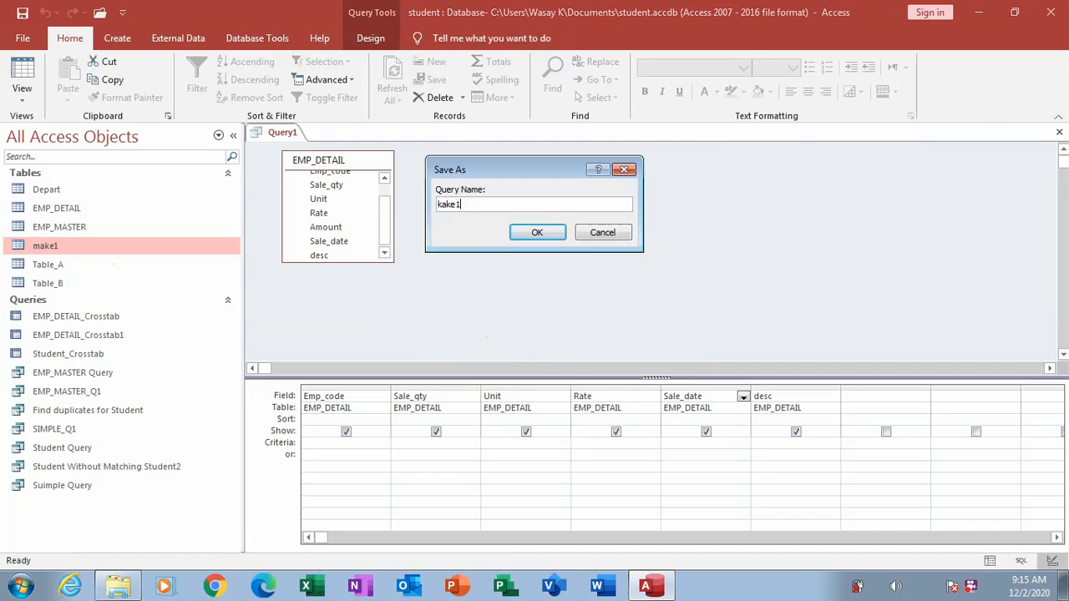
key("Return")
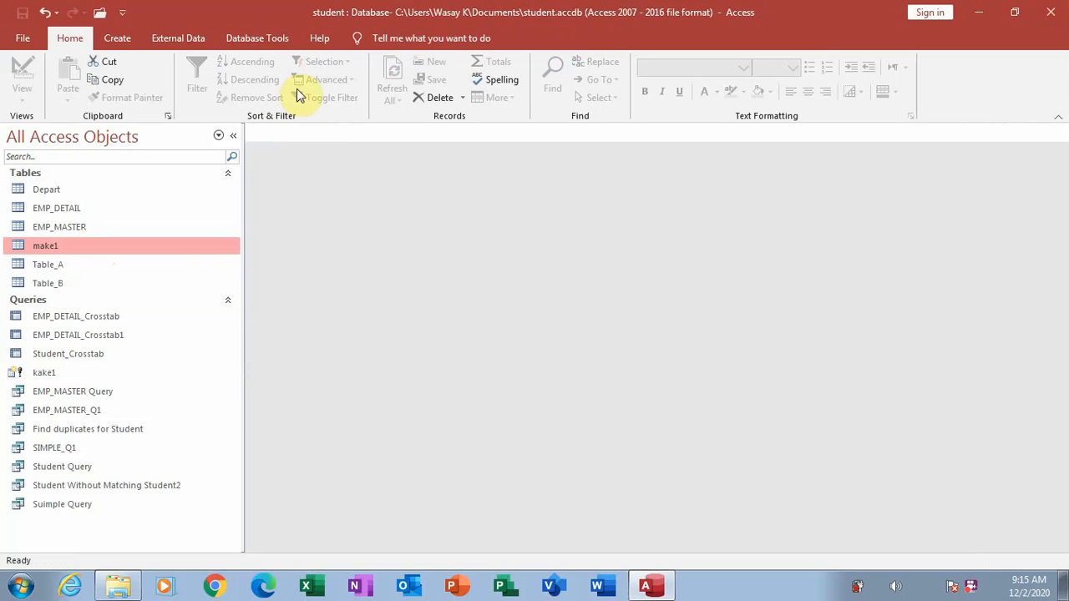
Create a new query in Design view with the saved EMP_MASTER Query as its only source
left_click(121, 38)
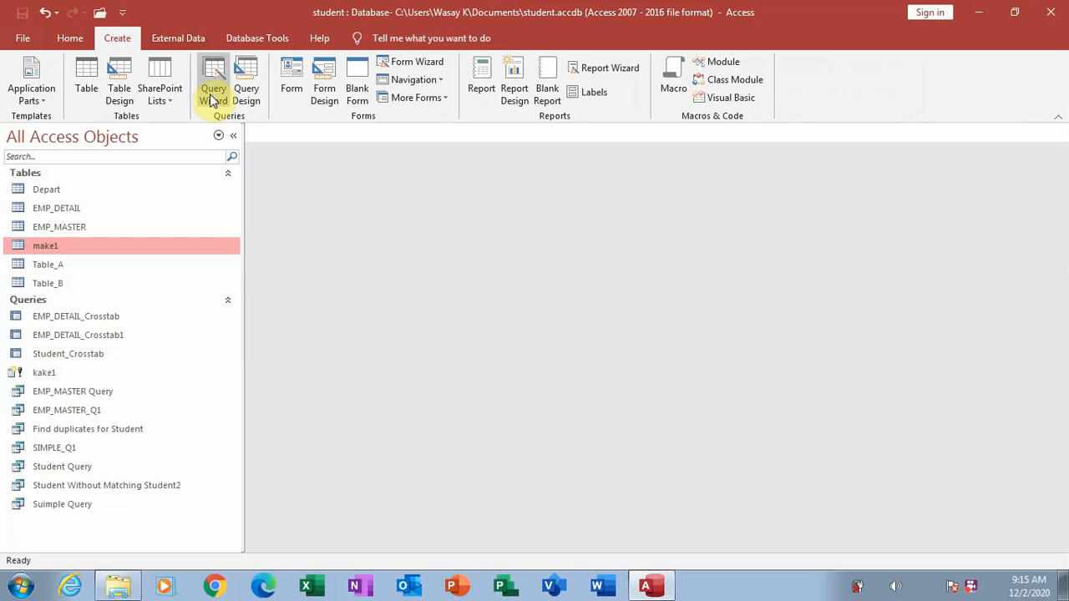
left_click(242, 92)
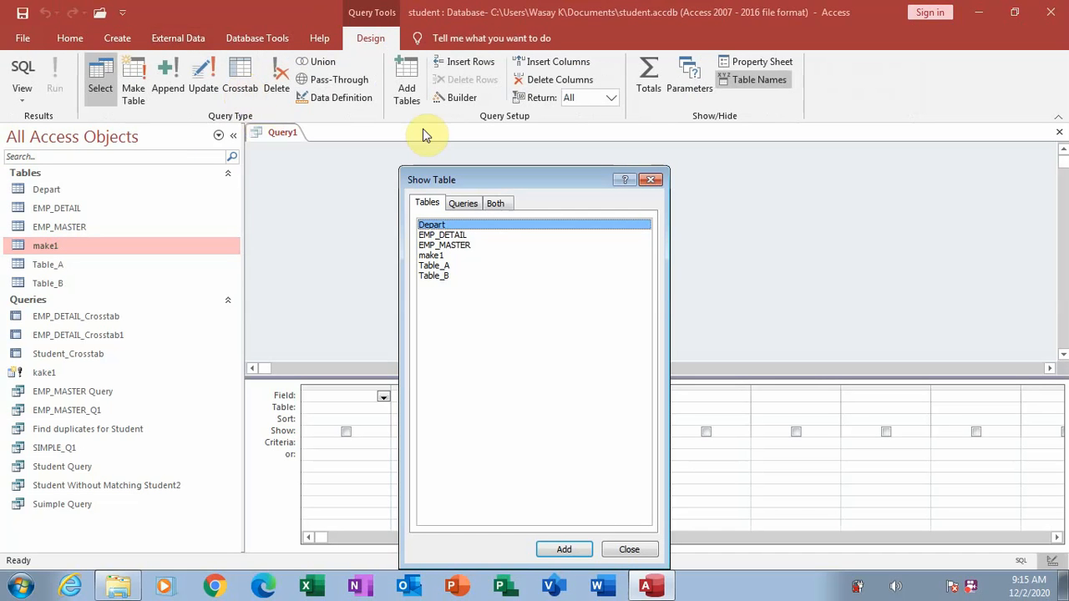
left_click(464, 205)
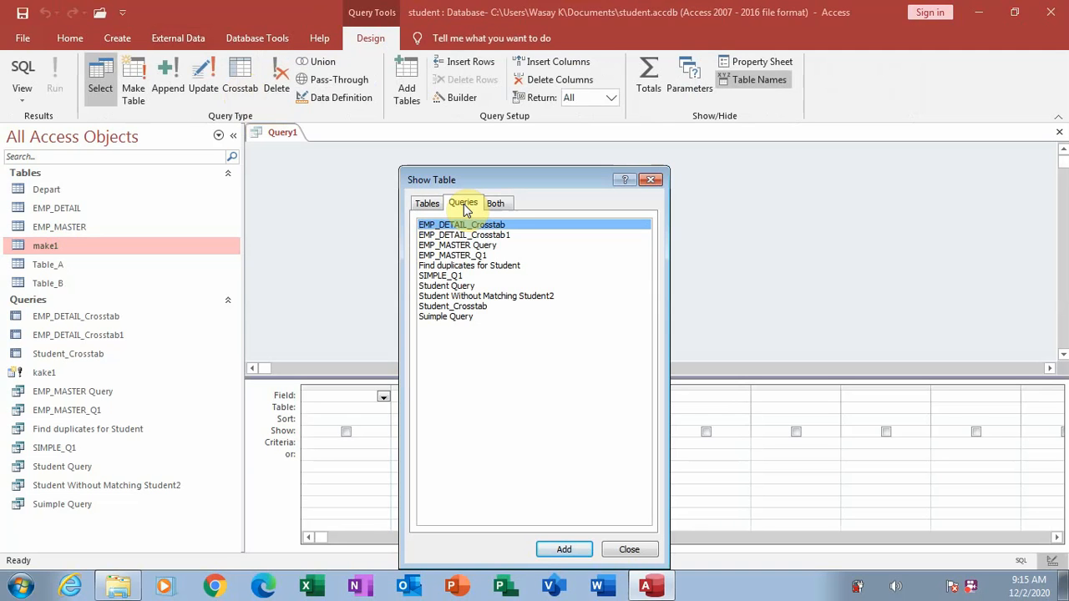
left_click(467, 245)
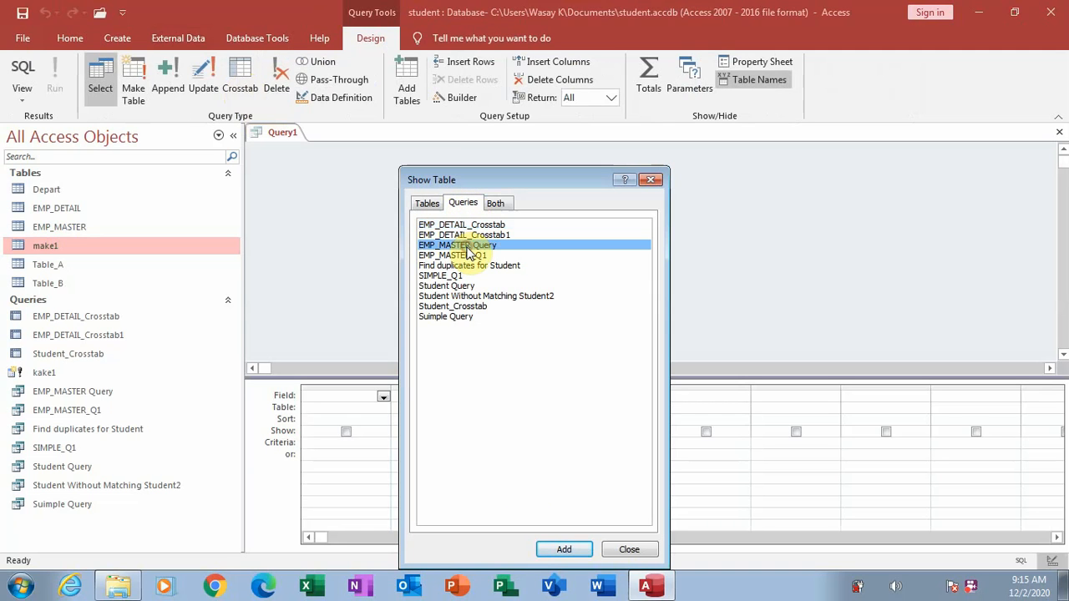
left_click(565, 551)
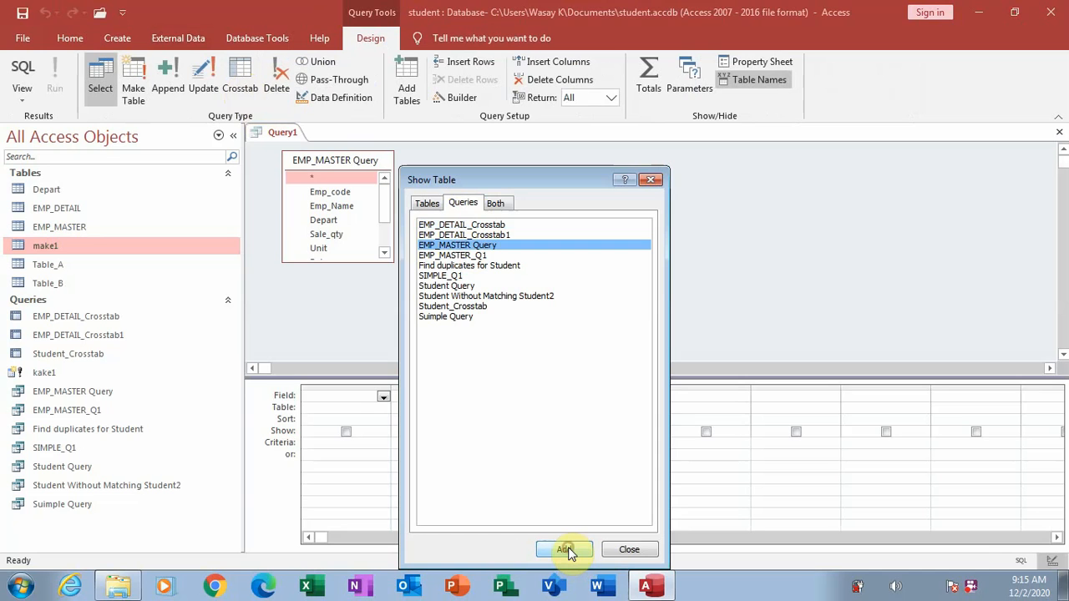
left_click(627, 550)
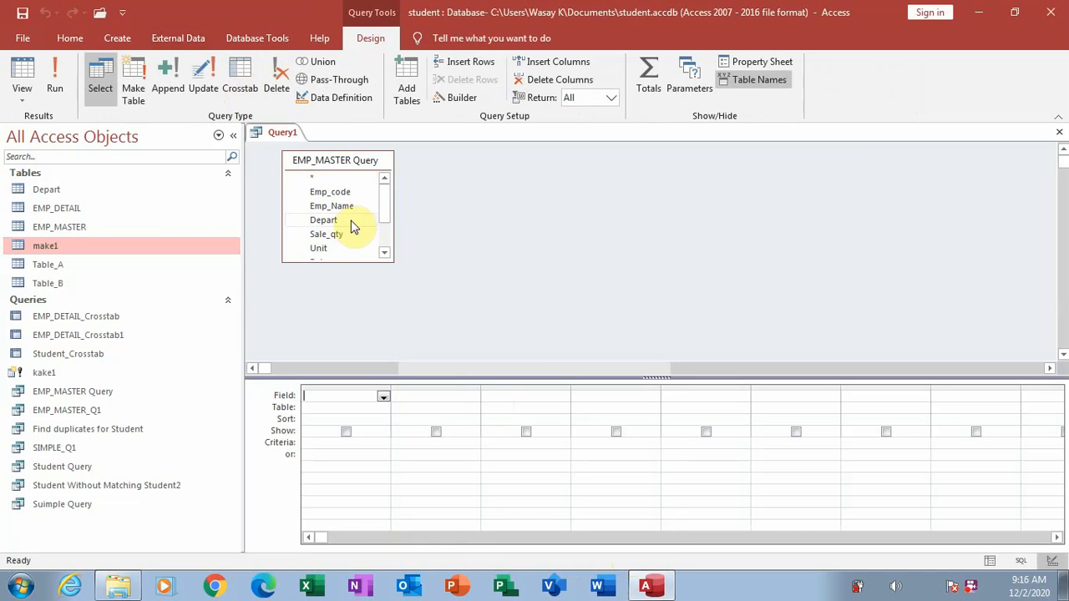
Add all fields of EMP_MASTER Query, from Emp_code through Value, to the query's design grid
left_click(337, 193)
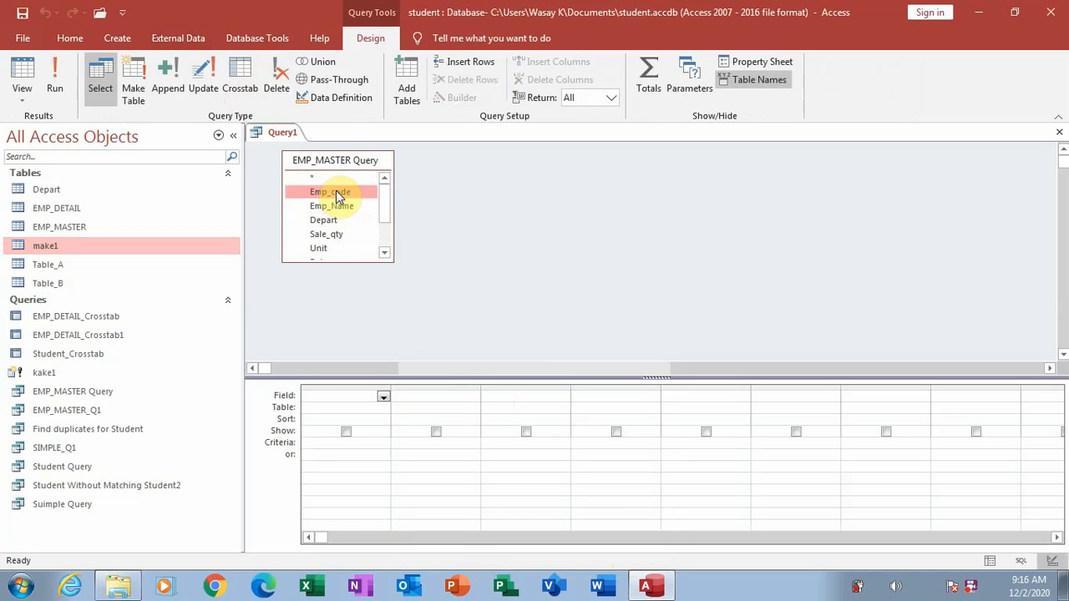
key("shift+Down")
key("shift+Down")
key("shift+Down")
key("shift+Down")
key("shift+Down")
key("shift+Down")
key("shift+Down")
key("shift+Down")
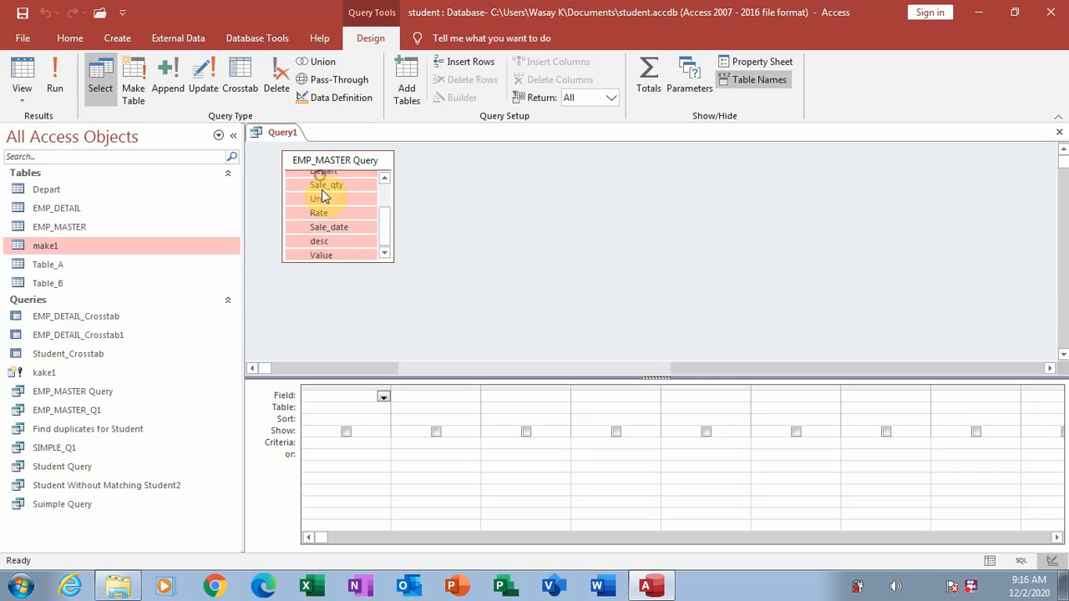
left_click_drag(328, 217, 340, 265)
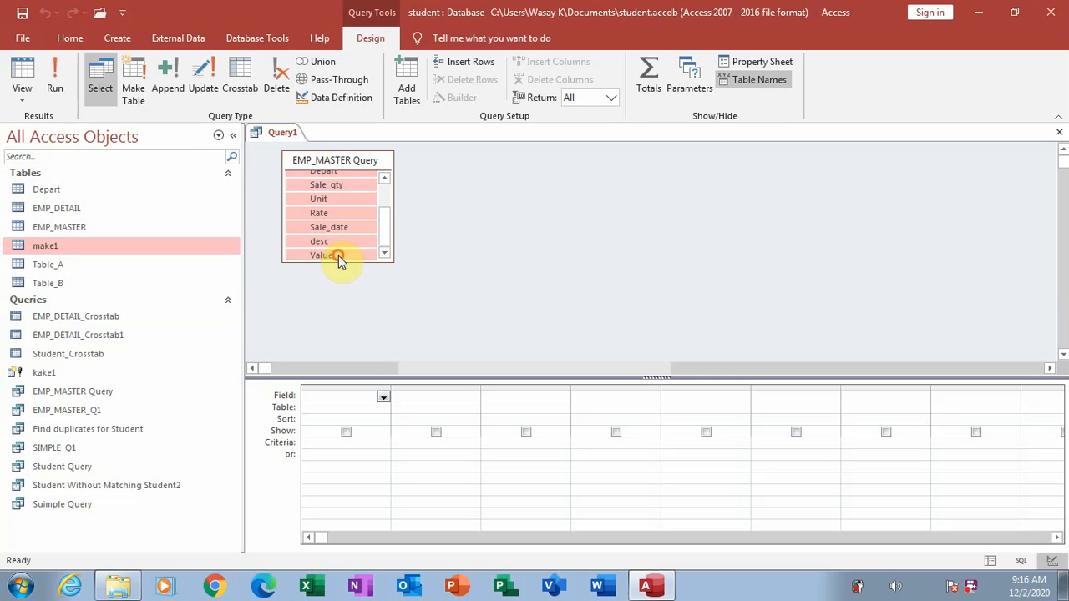
left_click_drag(329, 204, 352, 368)
left_click_drag(334, 171, 356, 394)
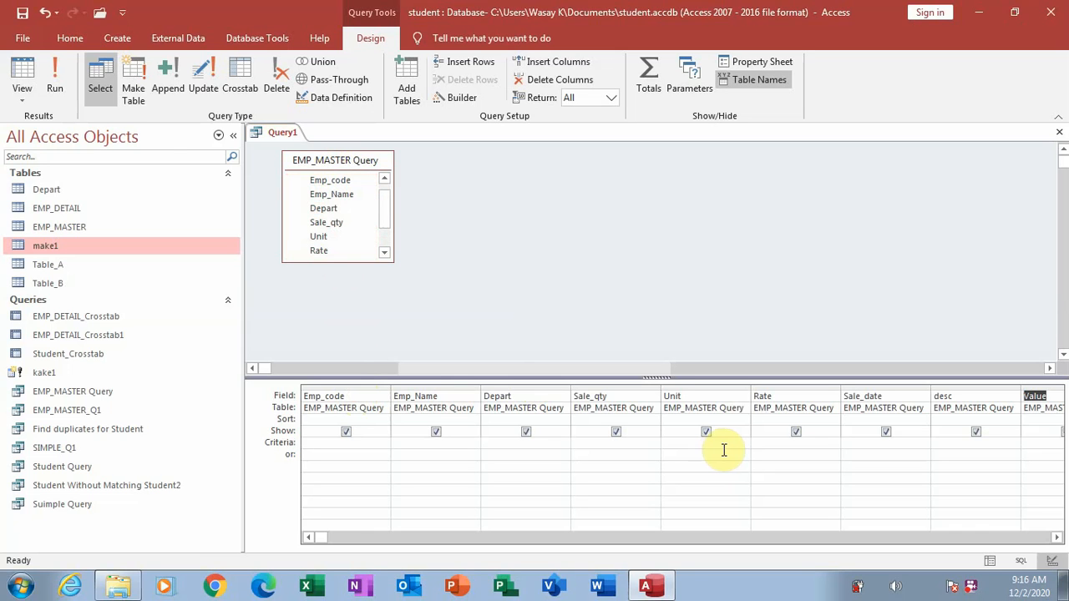
Examine the columns in the design grid from Value back to Emp_code to check that every field is included
left_click(1055, 539)
left_click(1056, 538)
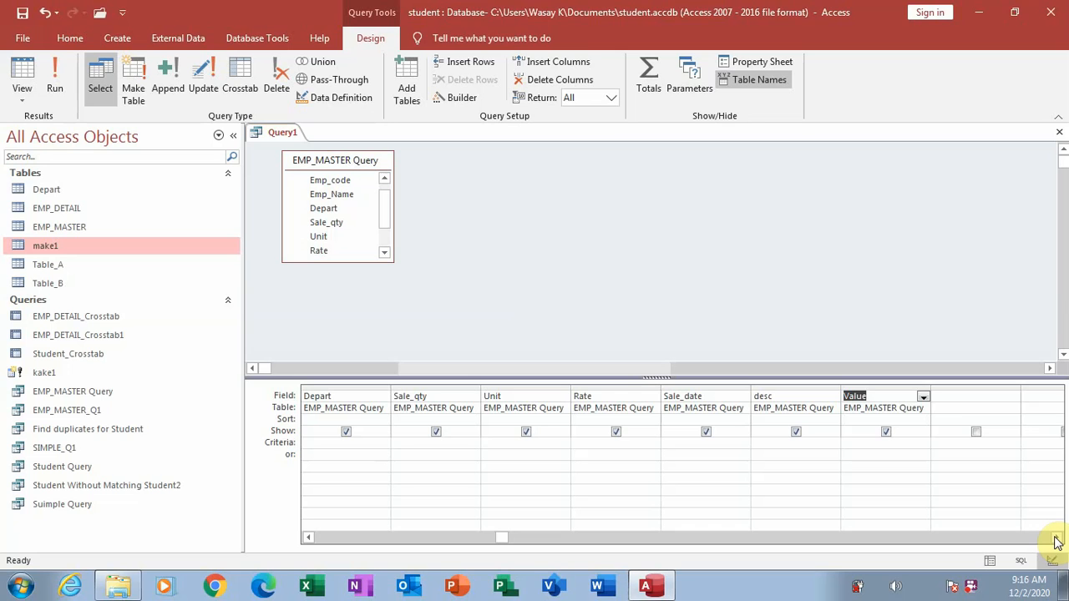
key("shift+Tab")
key("shift+Tab")
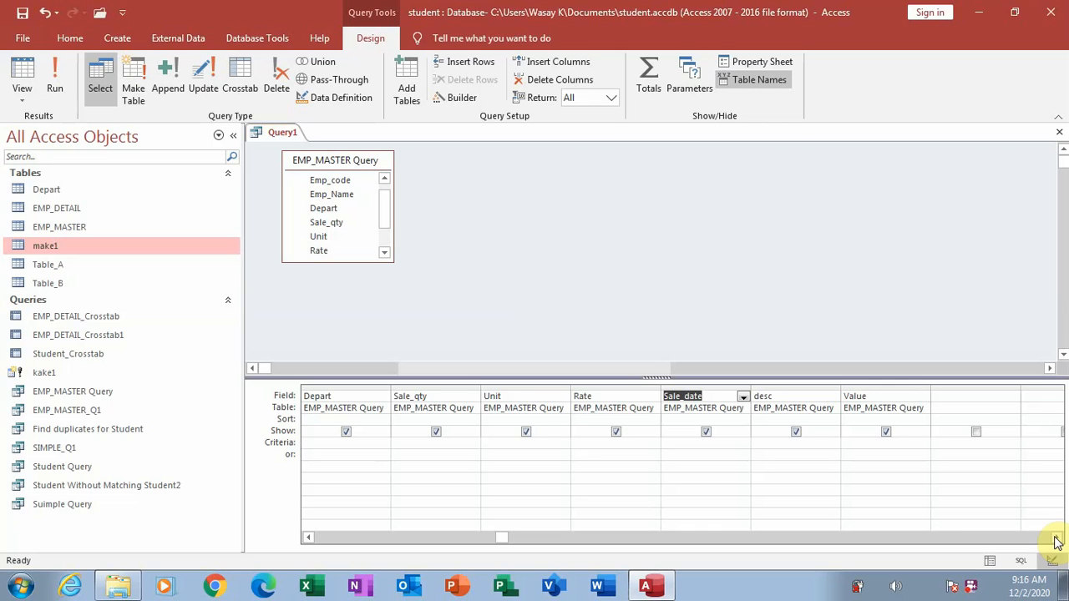
key("shift+Tab")
key("shift+Tab")
key("shift+Tab")
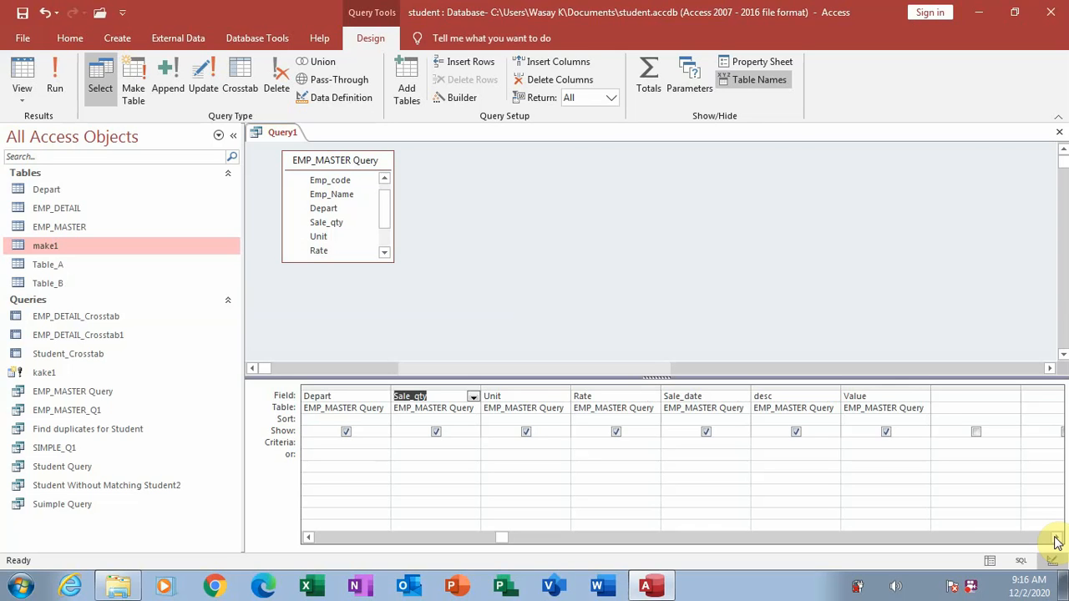
key("shift+Tab")
key("shift+Tab")
key("shift+Tab")
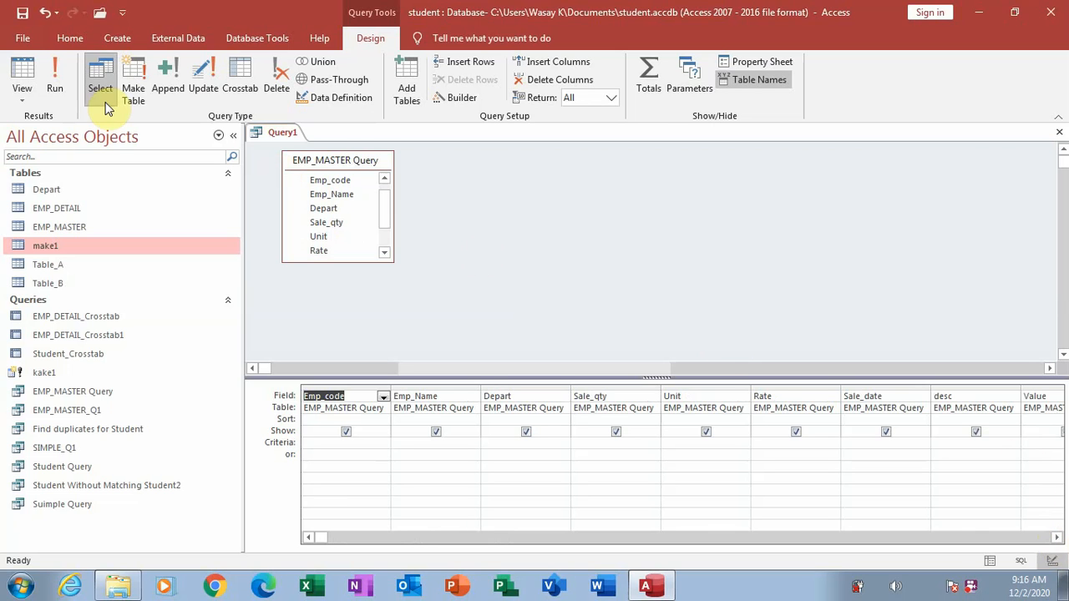
Convert the query to a make-table query for a table named make2 in the current database, and run it
left_click(133, 94)
left_click(486, 189)
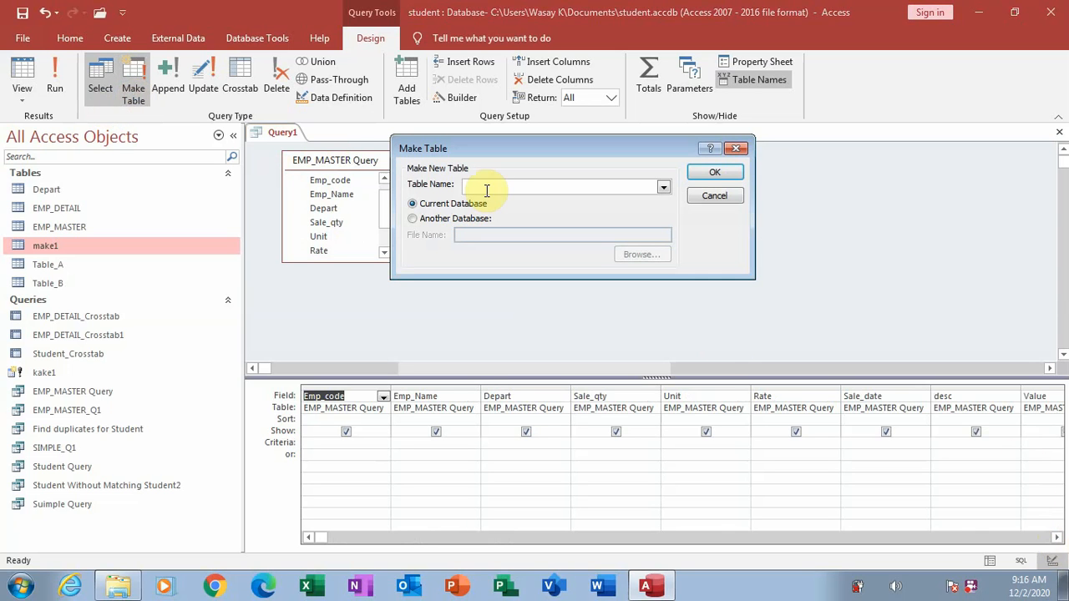
type("make2")
left_click(704, 173)
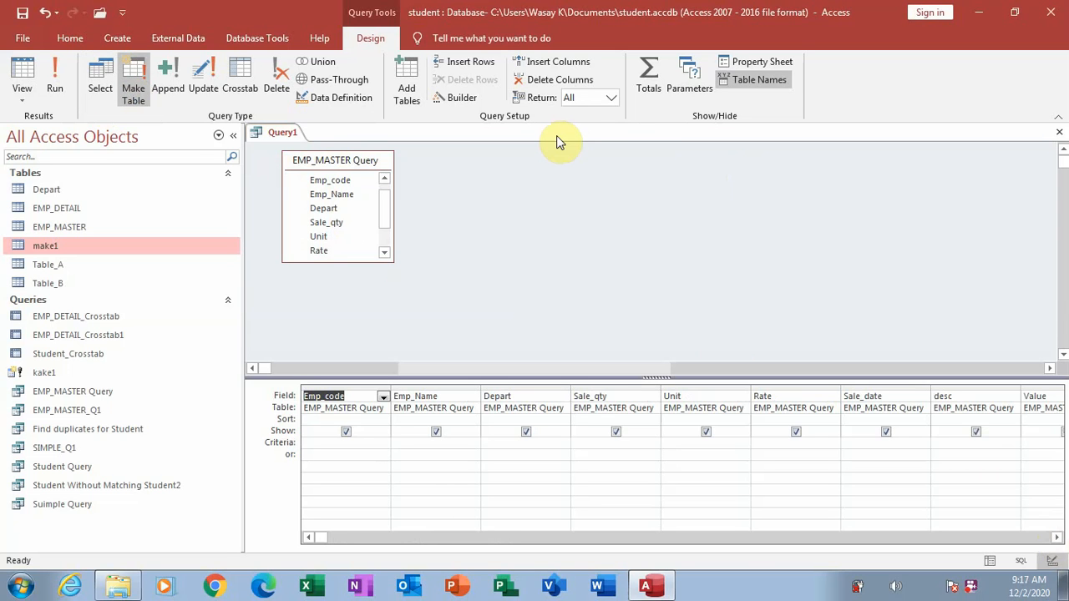
left_click(67, 87)
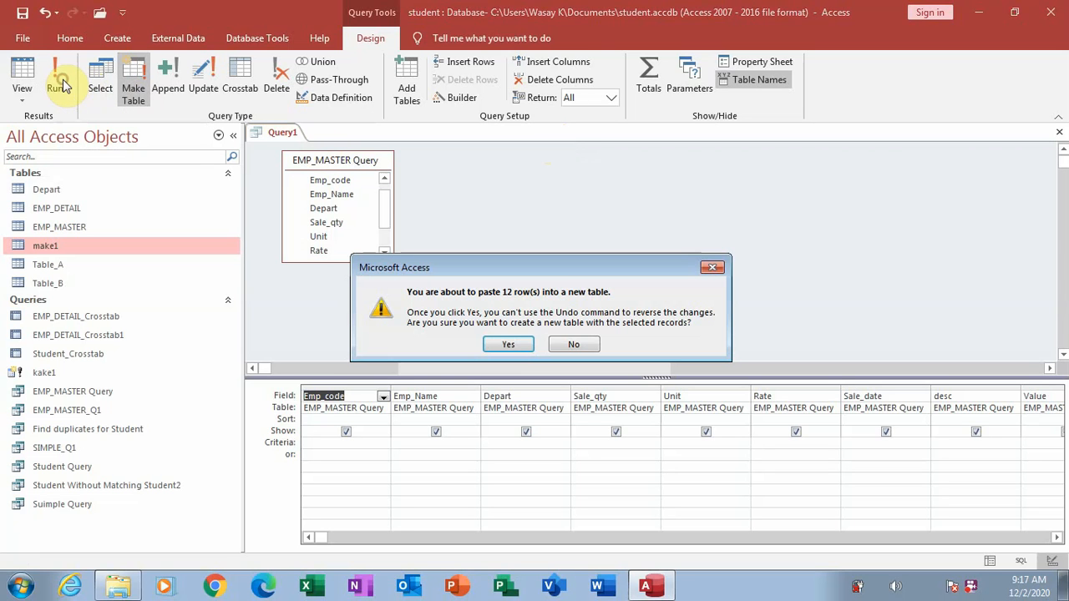
left_click(502, 346)
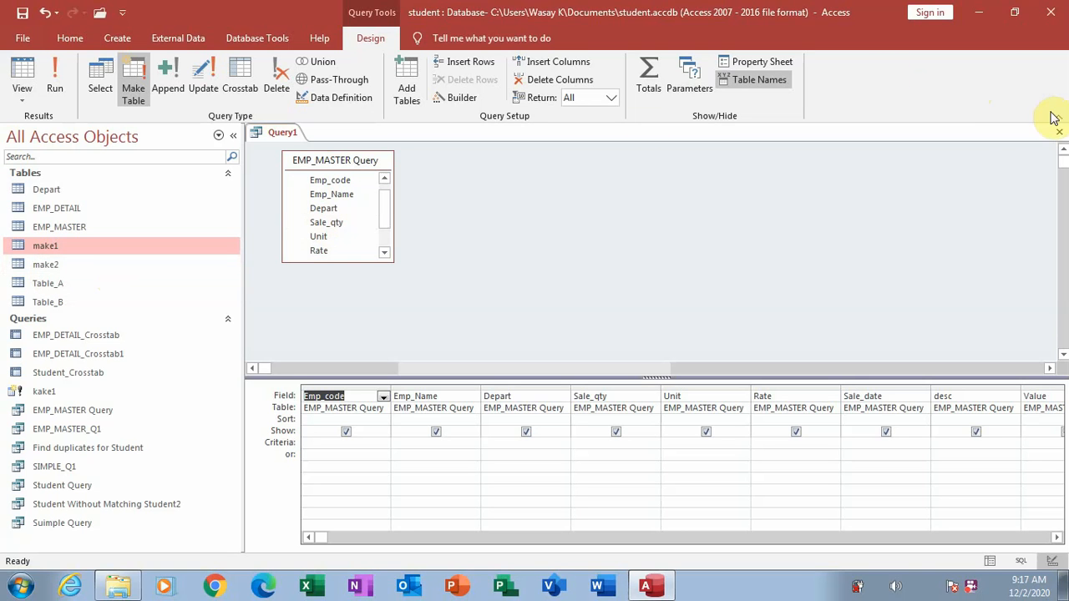
Close the make-table query, trying the name make2 before saving it as make3
left_click(1061, 136)
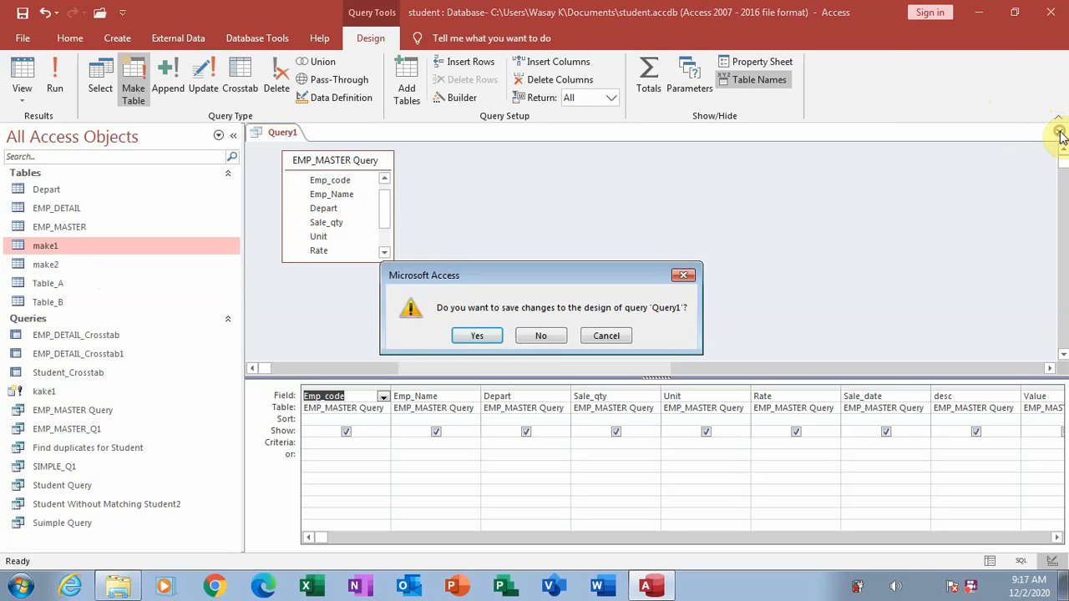
left_click(488, 339)
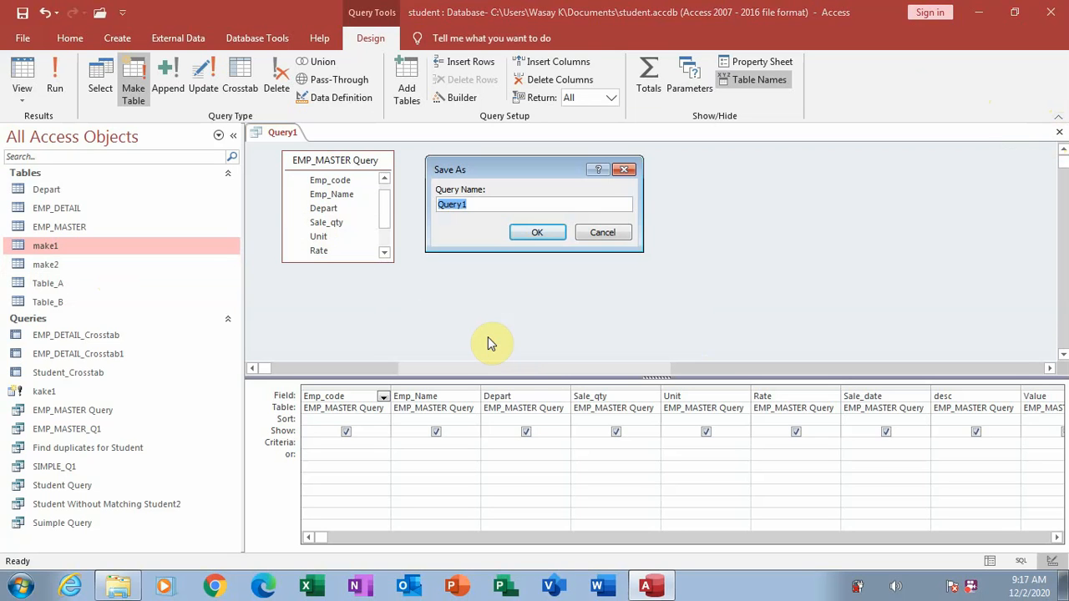
type("make2")
key("Return")
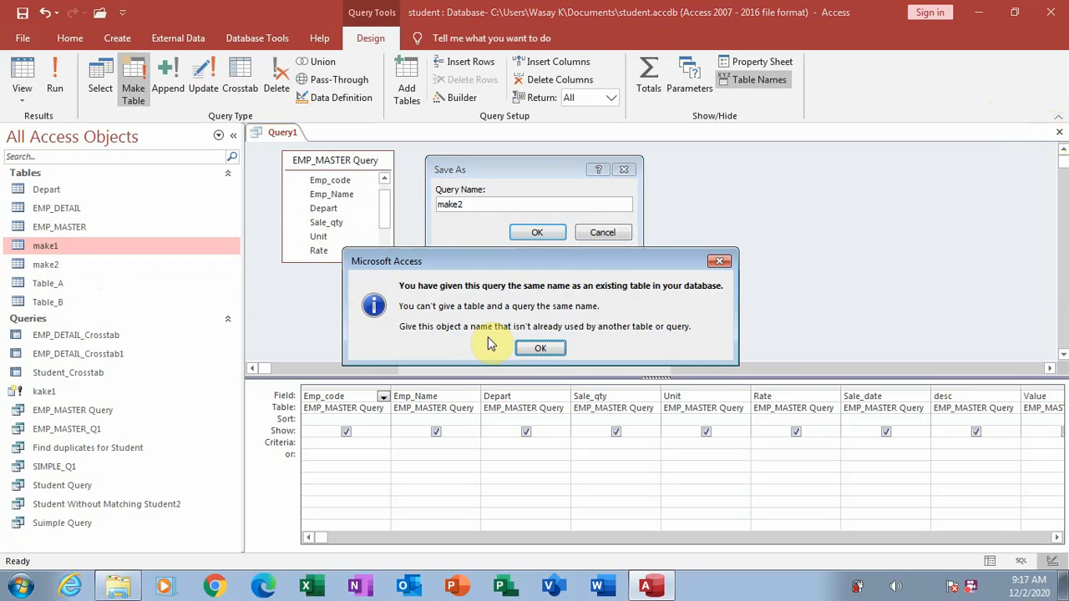
left_click(547, 349)
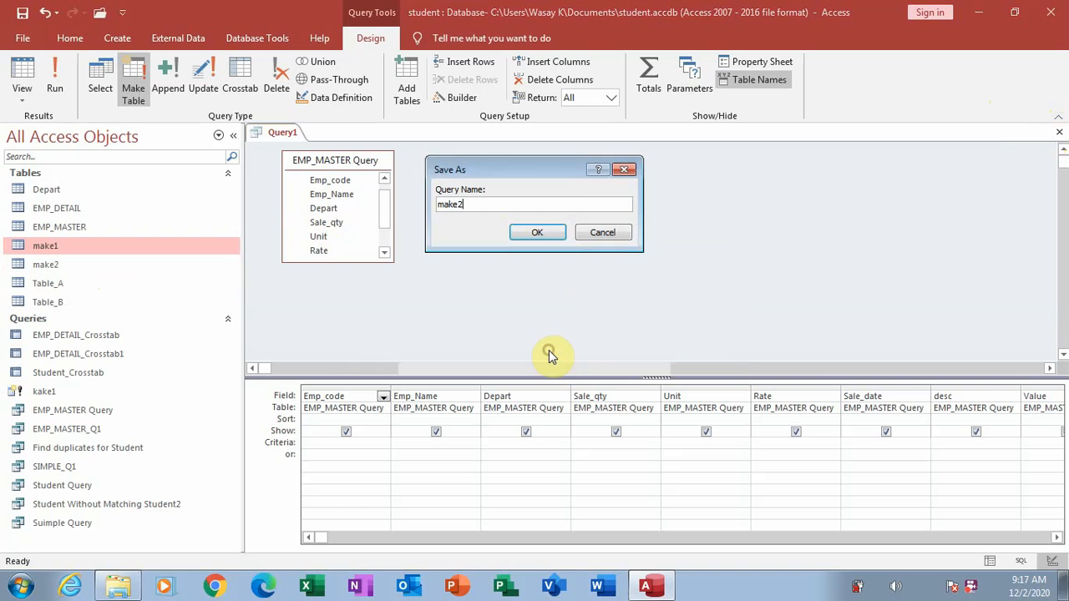
key("BackSpace")
type("3")
key("Return")
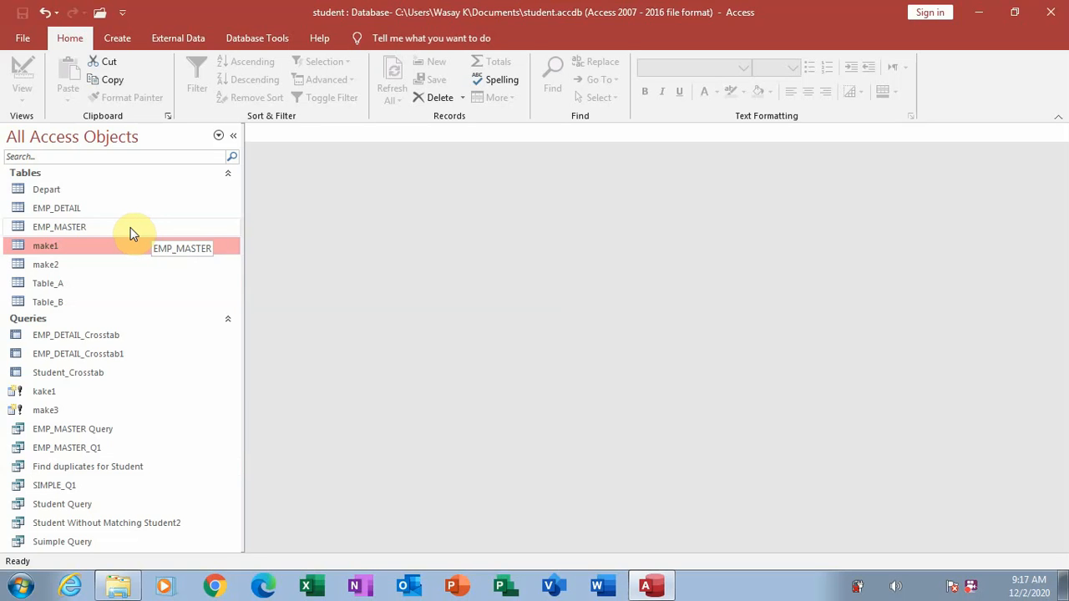
Open EMP_MASTER Query in Design view to examine its source tables, join and fields, and close it
left_click(113, 429)
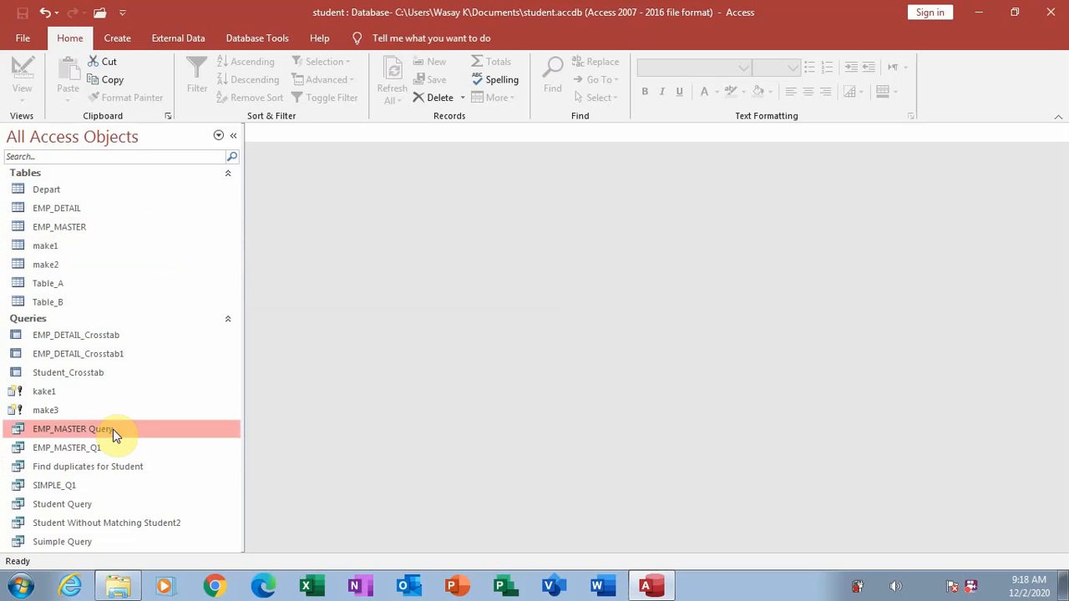
right_click(113, 429)
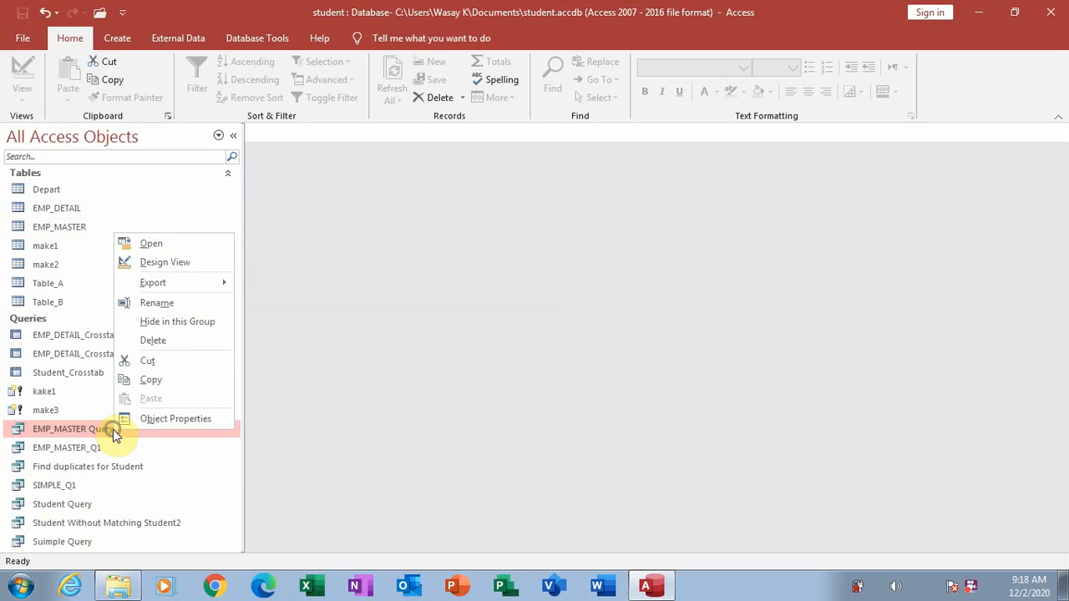
left_click(159, 263)
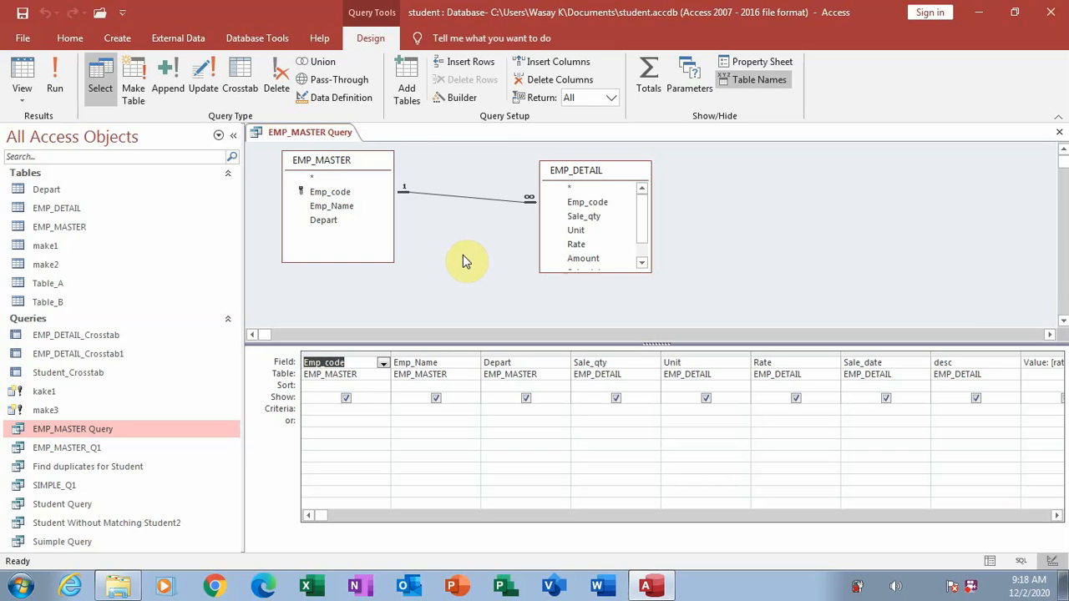
left_click(1062, 136)
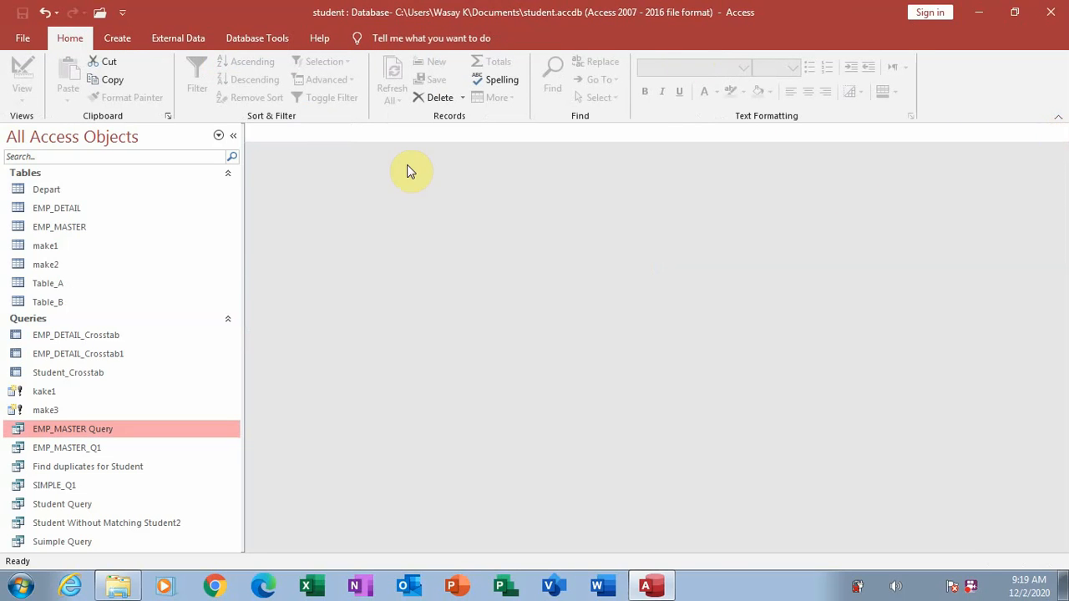
Start another new query in Design view and add EMP_MASTER Query as its source
left_click(121, 42)
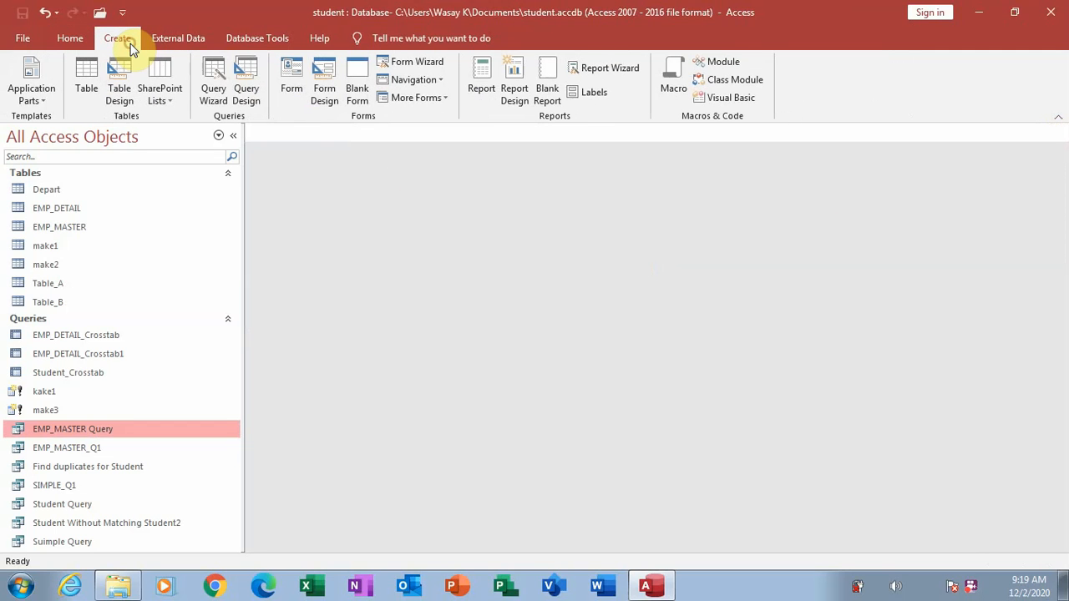
left_click(247, 92)
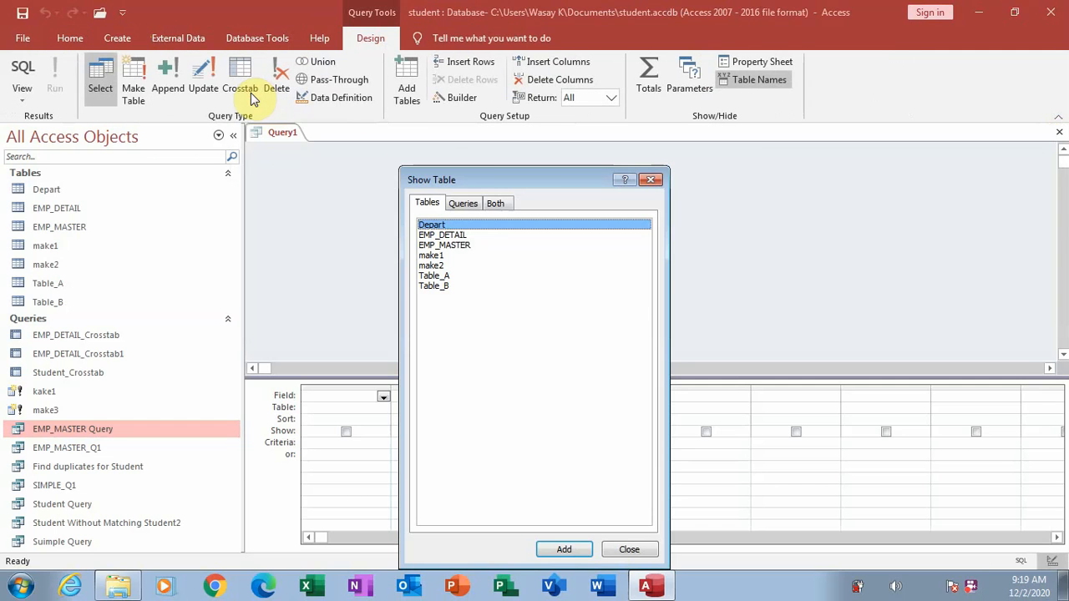
left_click(462, 204)
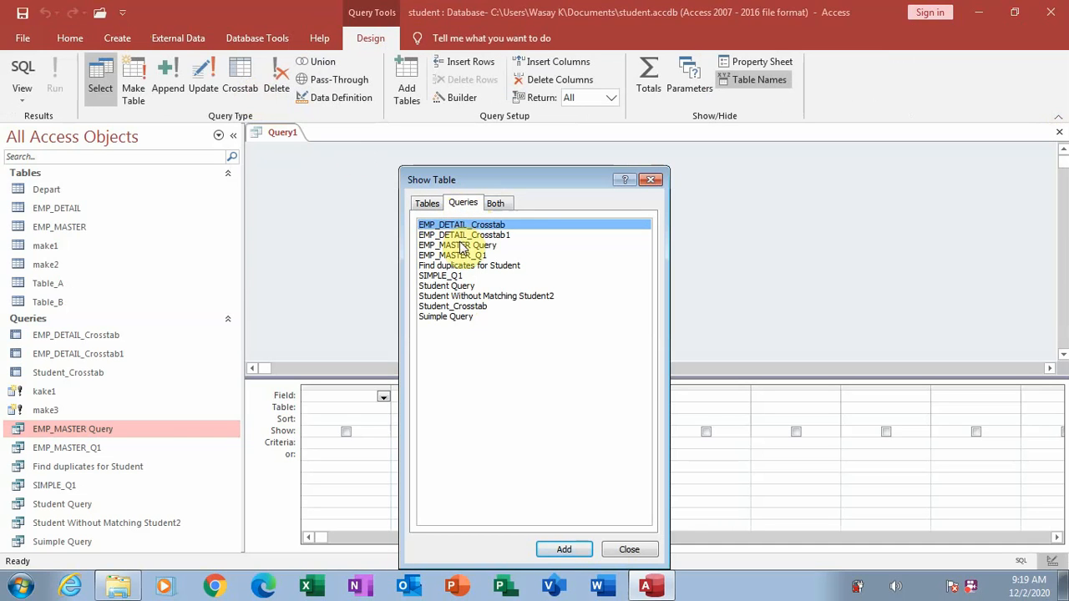
left_click(462, 247)
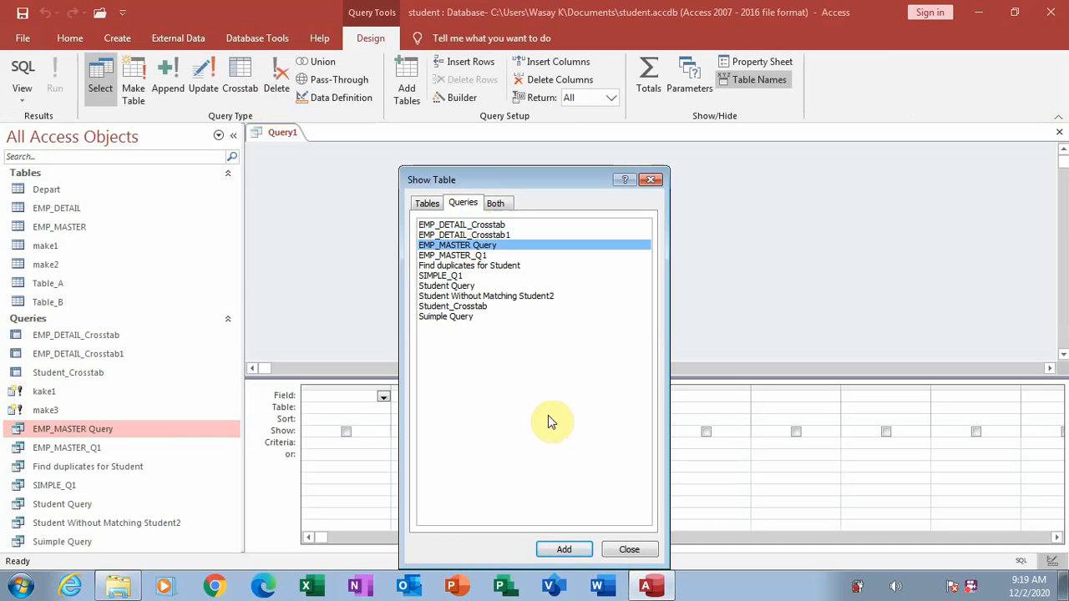
left_click(565, 550)
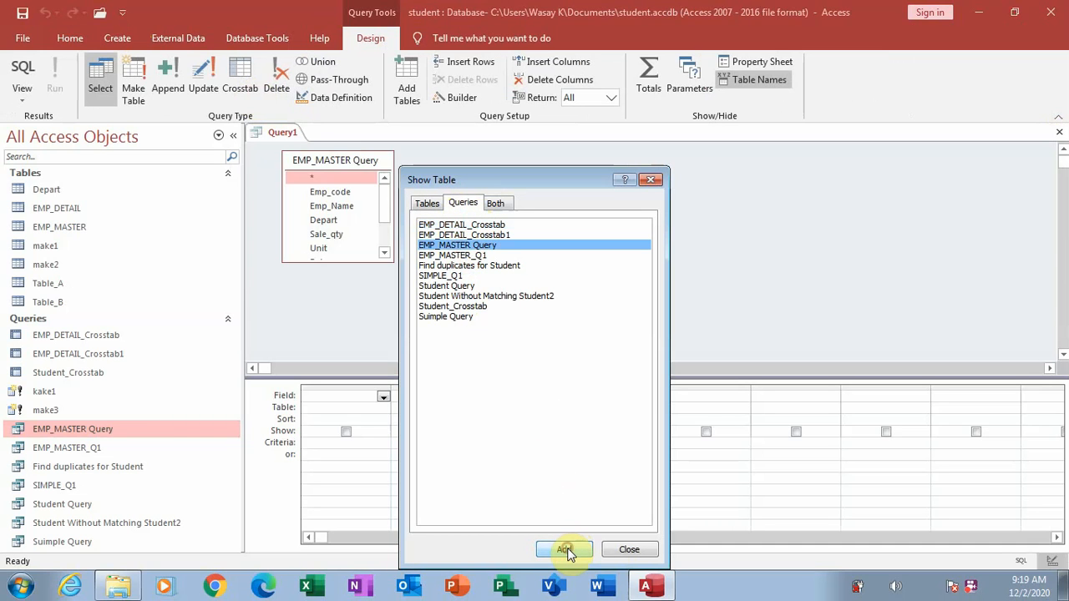
left_click(622, 550)
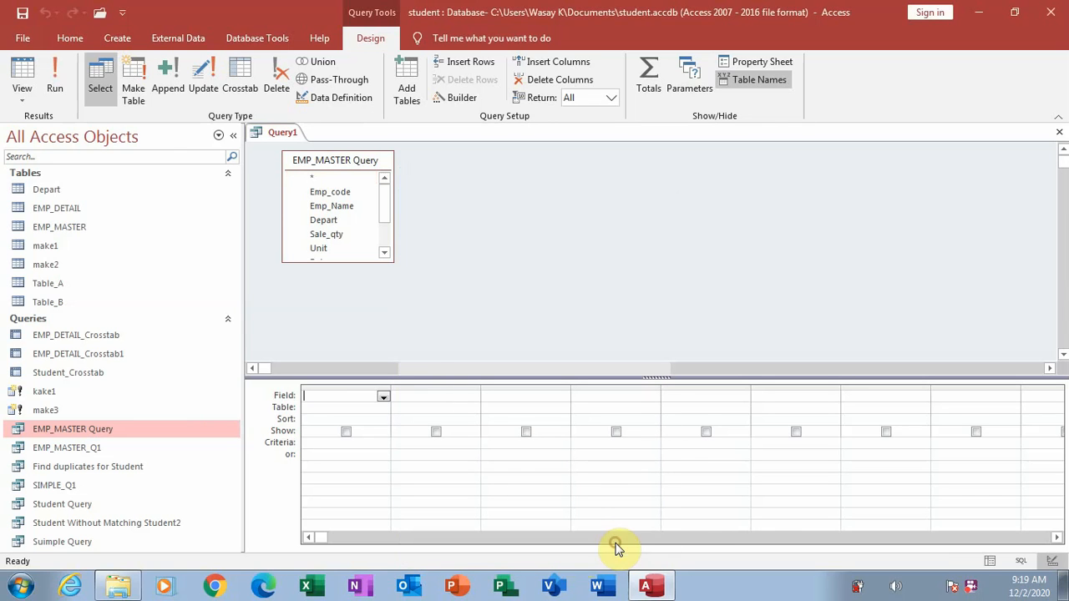
Add all fields of EMP_MASTER Query, from Emp_code through Value, to the query design grid
left_click(330, 194)
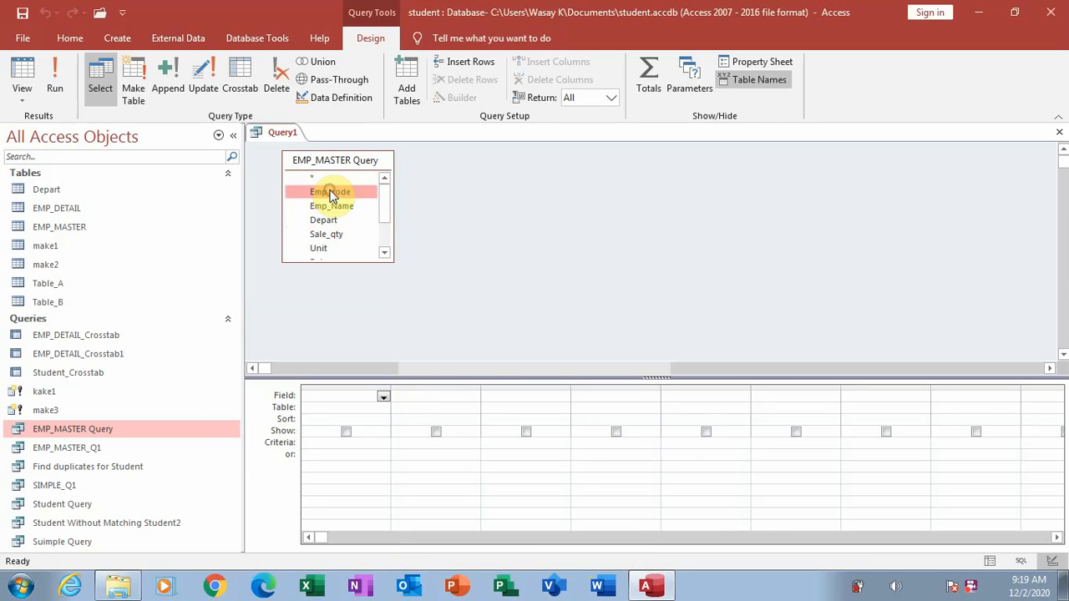
key("shift+Down")
key("shift+Down")
key("shift+Down")
key("shift+Down")
key("shift+Down")
key("shift+Down")
key("shift+Down")
key("shift+Down")
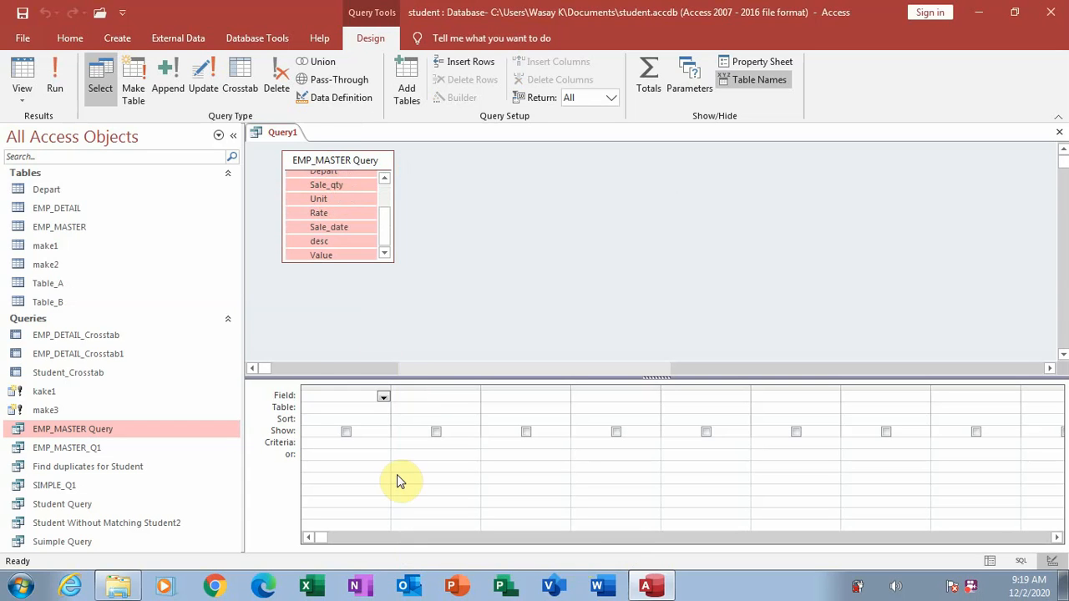
left_click_drag(311, 192, 342, 398)
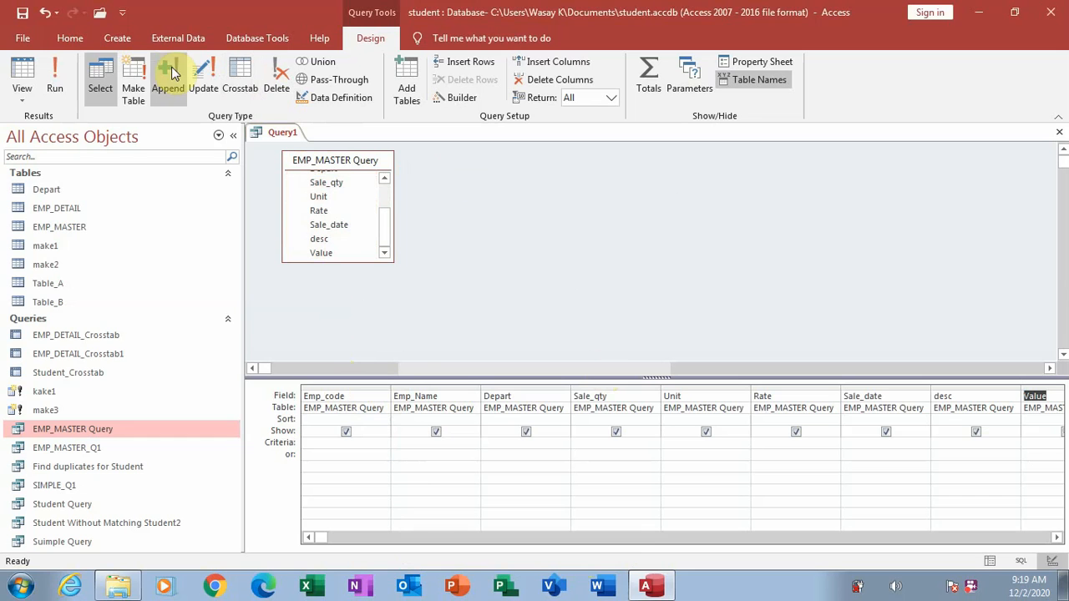
Convert the query to a make-table query for a table named make3 in another database
left_click(137, 80)
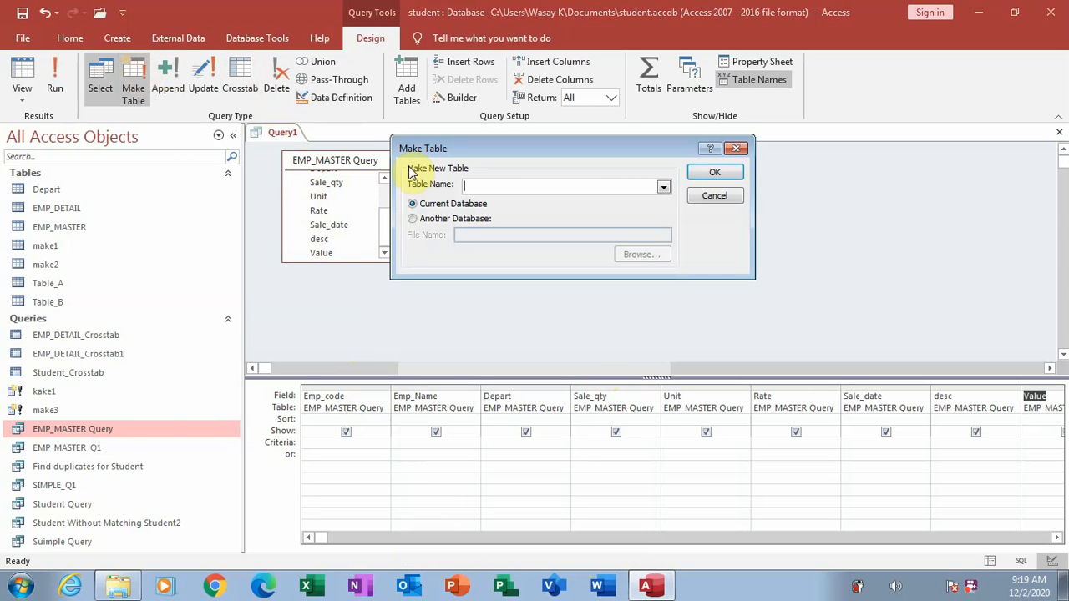
type("make3")
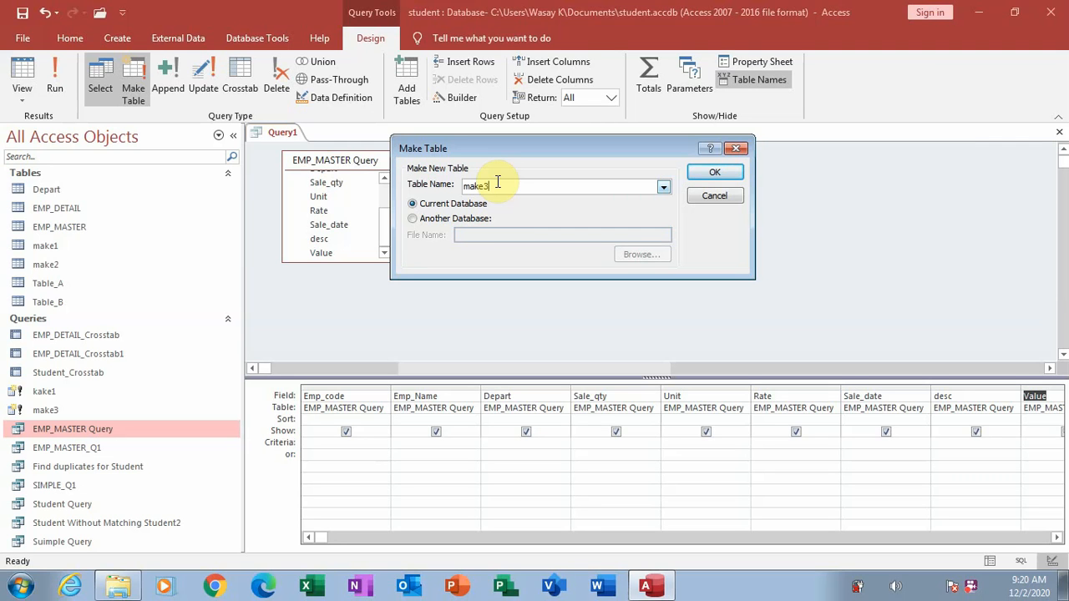
left_click(450, 220)
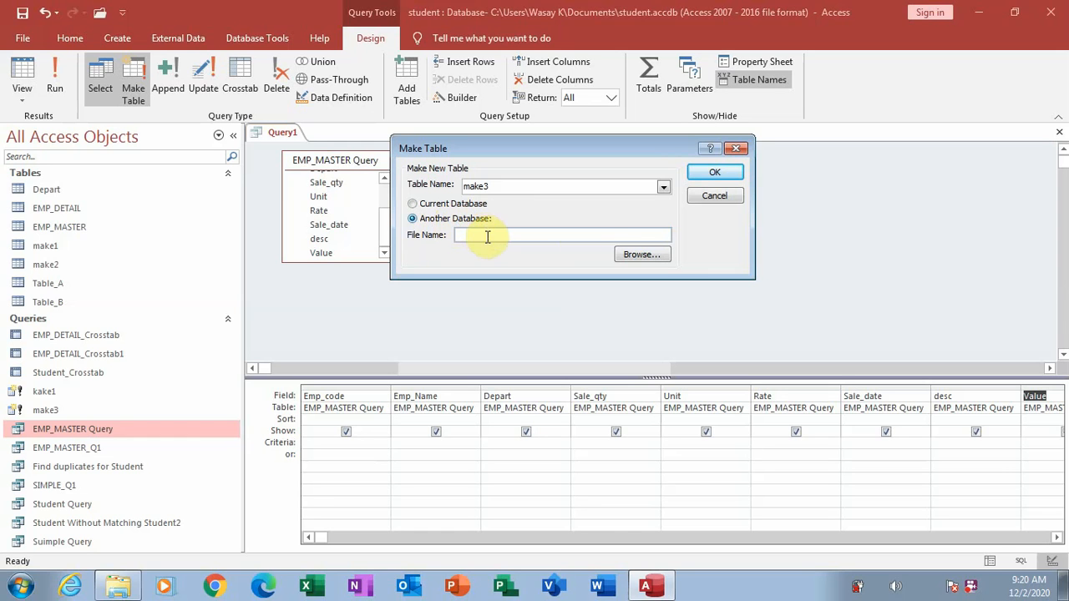
Choose the test2 database in the My Documents folder as the make-table query's destination file
left_click(641, 255)
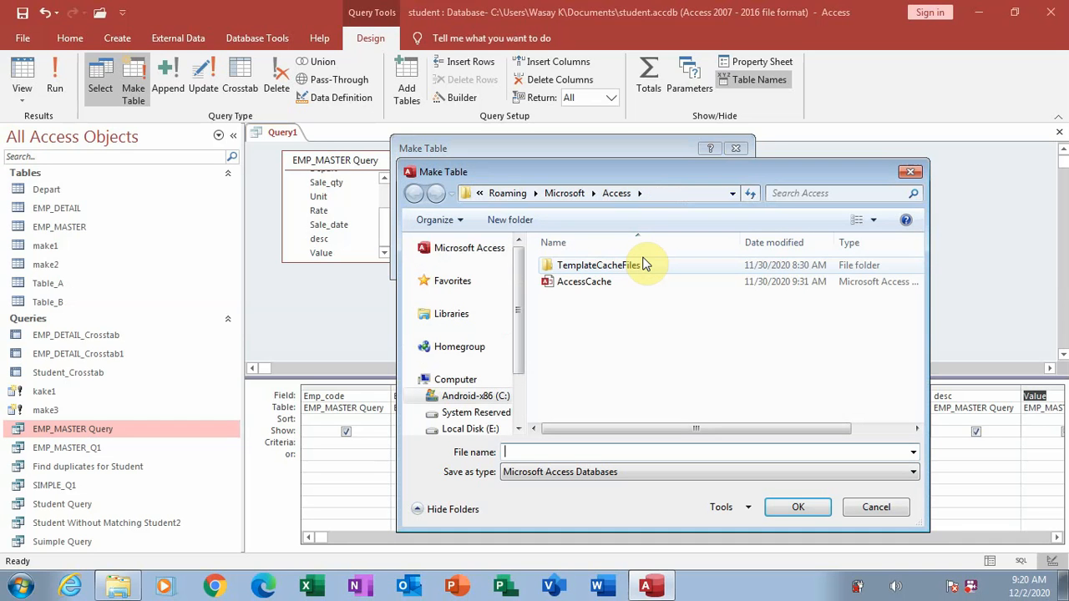
left_click(480, 400)
left_click(588, 331)
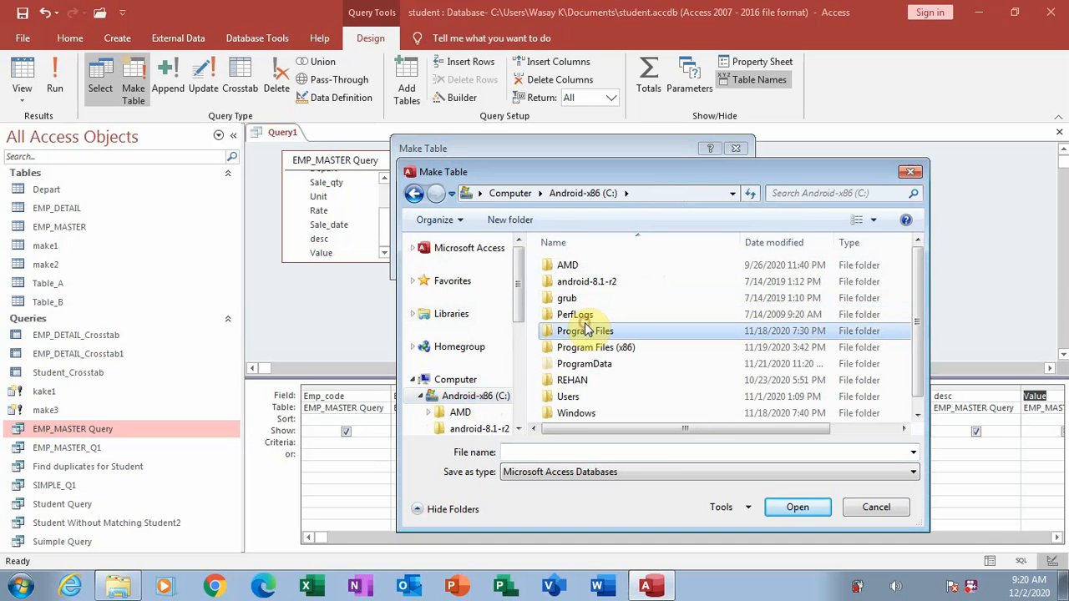
key("u")
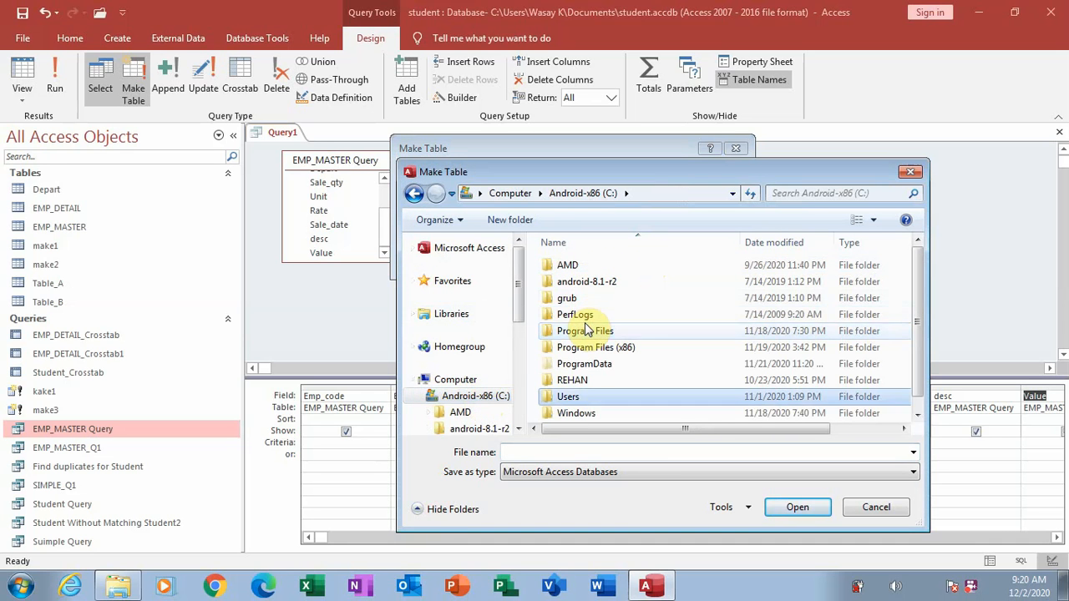
double_click(584, 398)
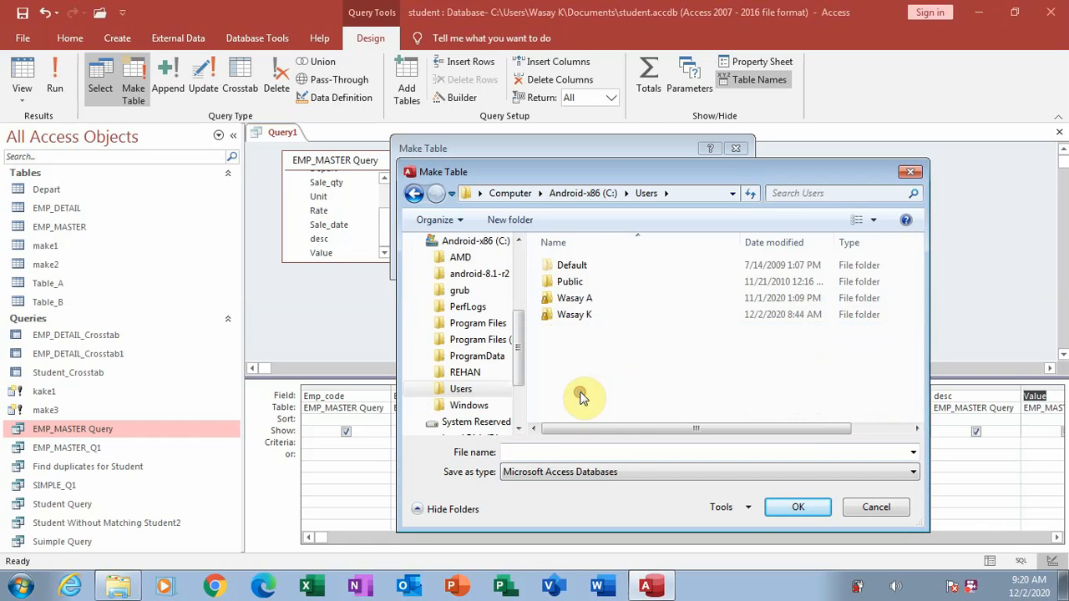
double_click(574, 314)
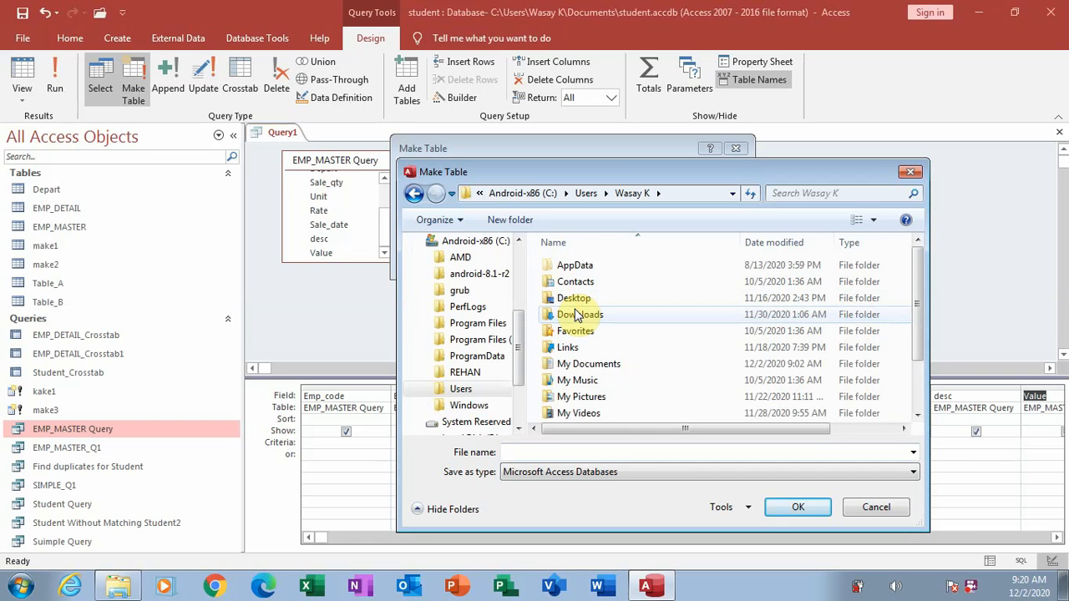
double_click(580, 363)
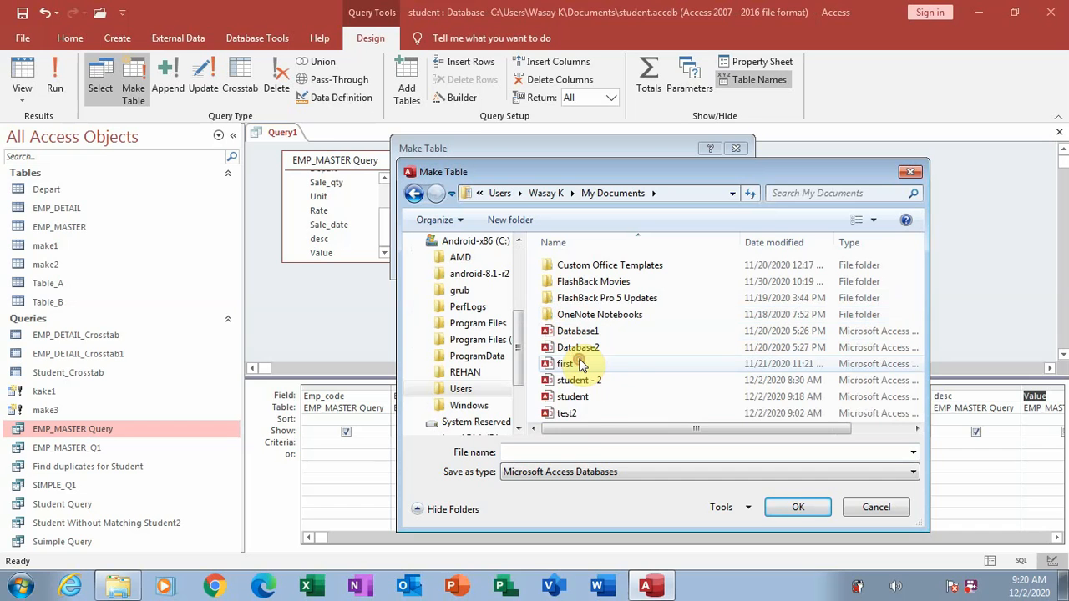
left_click(571, 412)
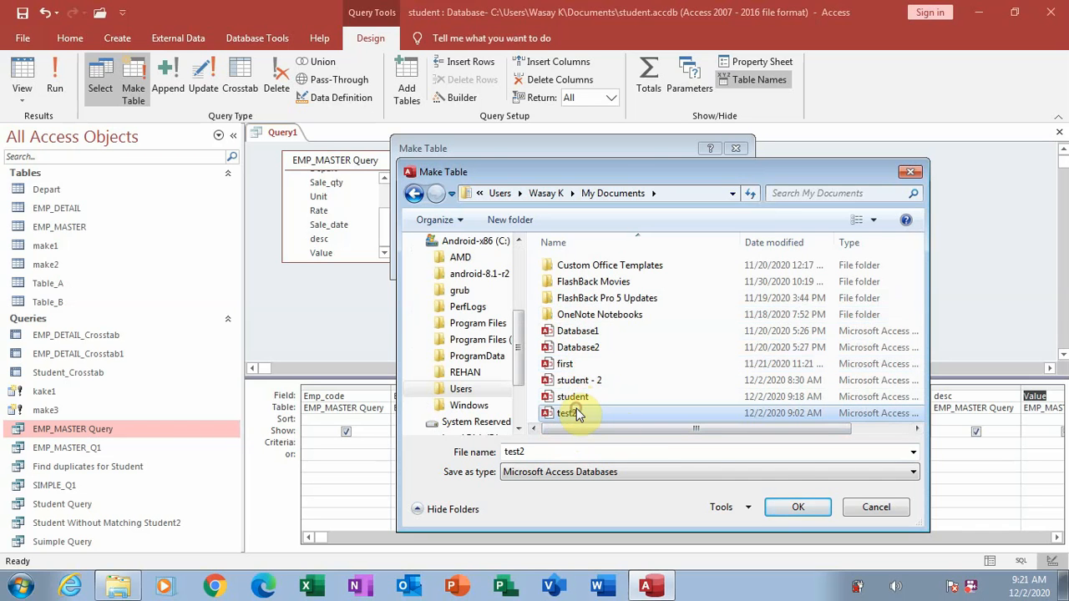
left_click(791, 507)
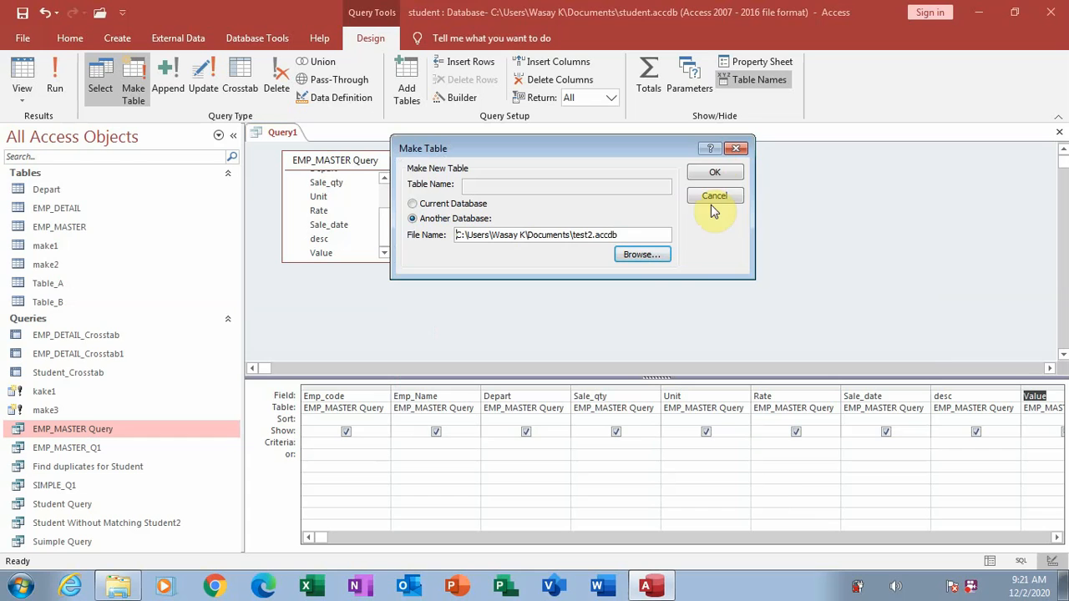
left_click(715, 172)
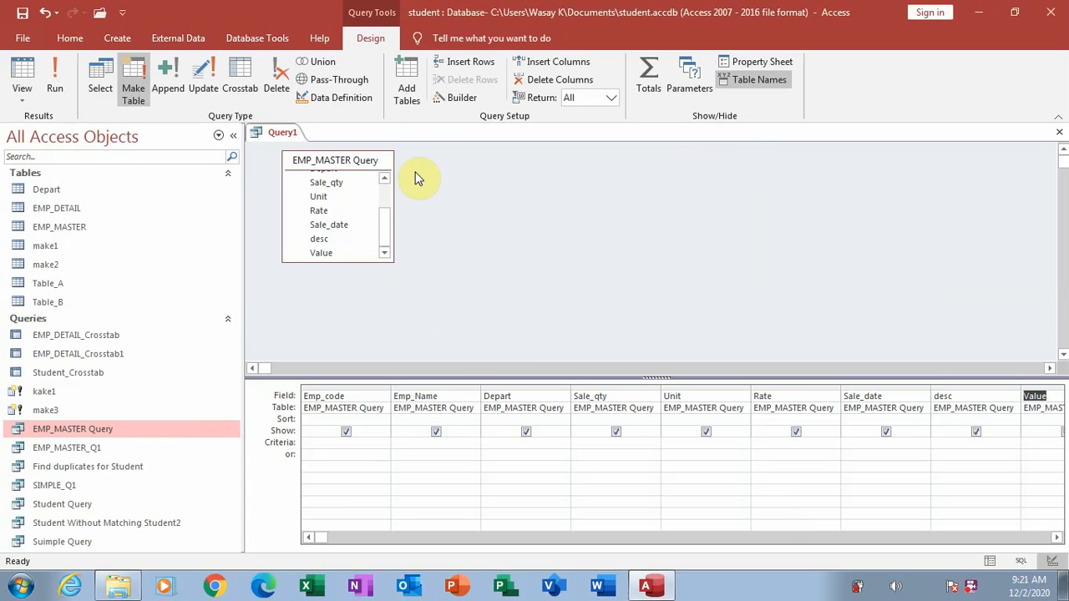
Run the make-table query to create the new table, and close the query, saving it as make4
left_click(59, 75)
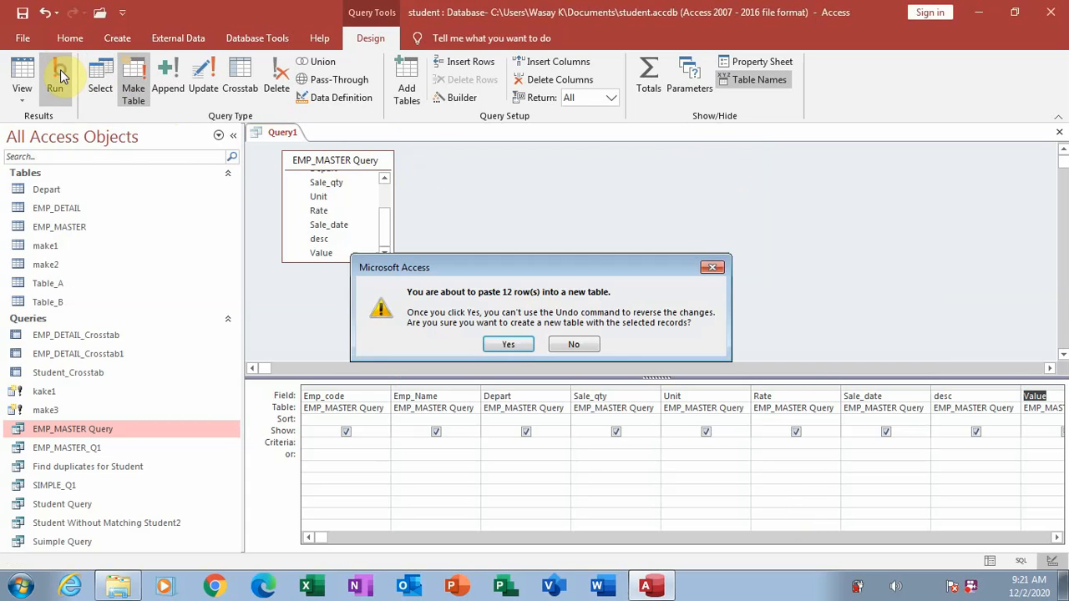
left_click(521, 347)
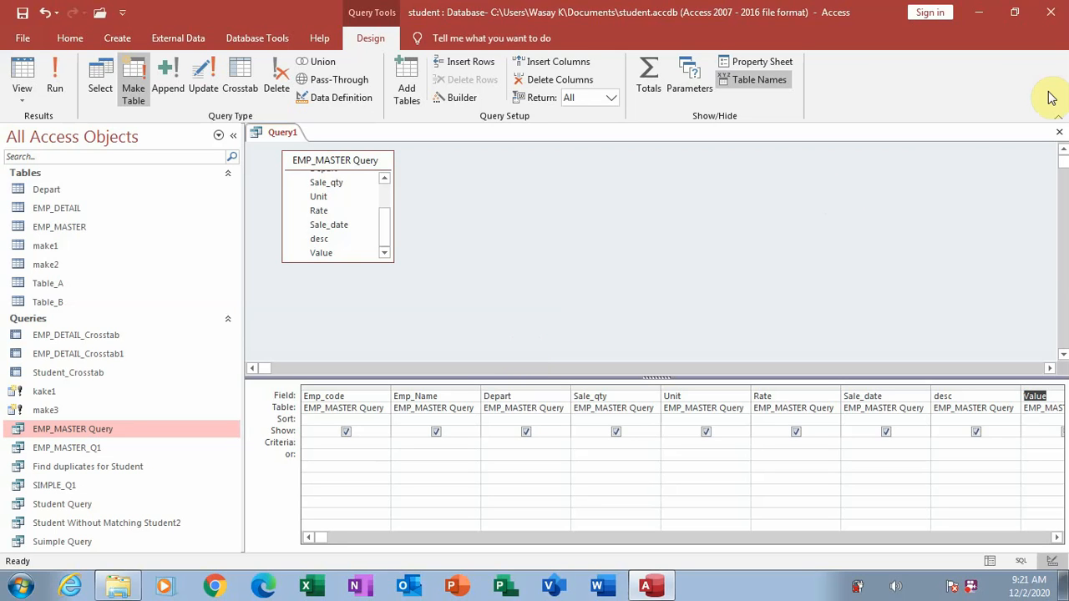
left_click(1061, 136)
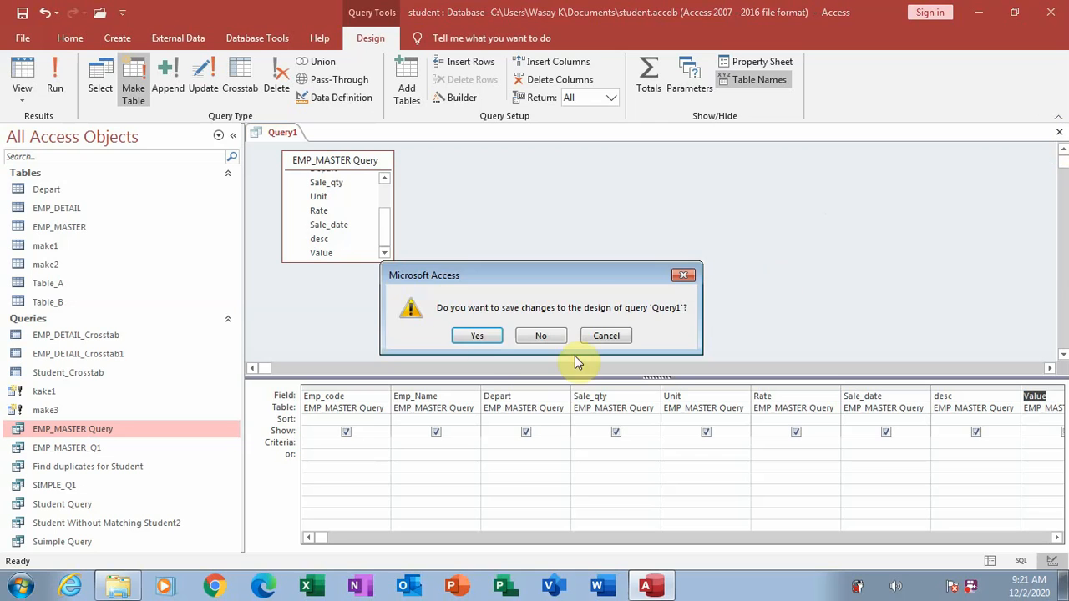
left_click(472, 337)
type("k")
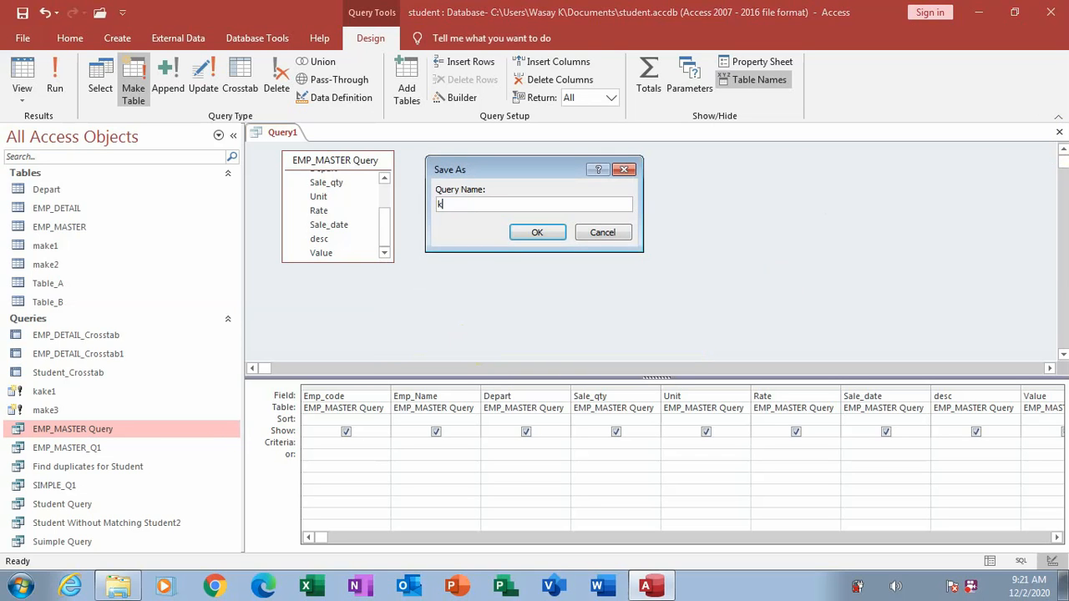
key("BackSpace")
type("make4")
key("Return")
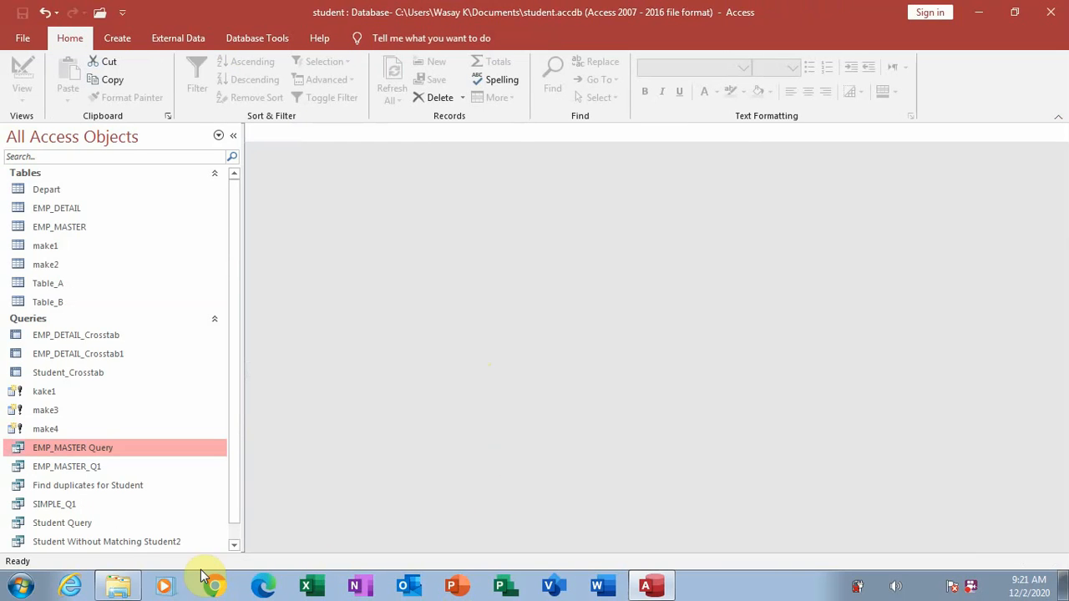
Open the test2 database from My Documents, examine the records in its make3 table, and close the table and database
left_click(115, 587)
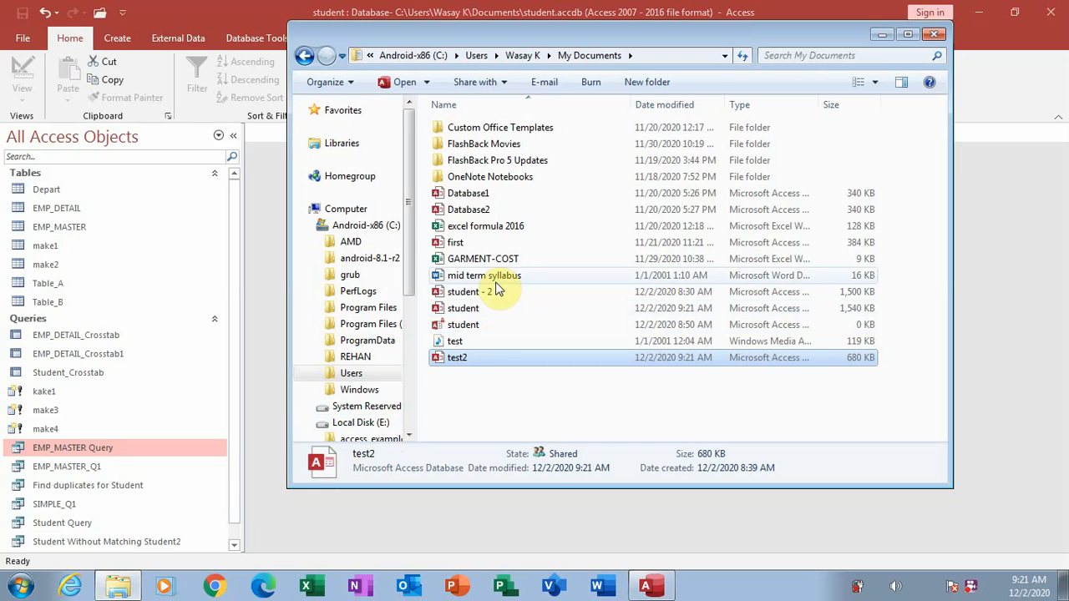
double_click(459, 358)
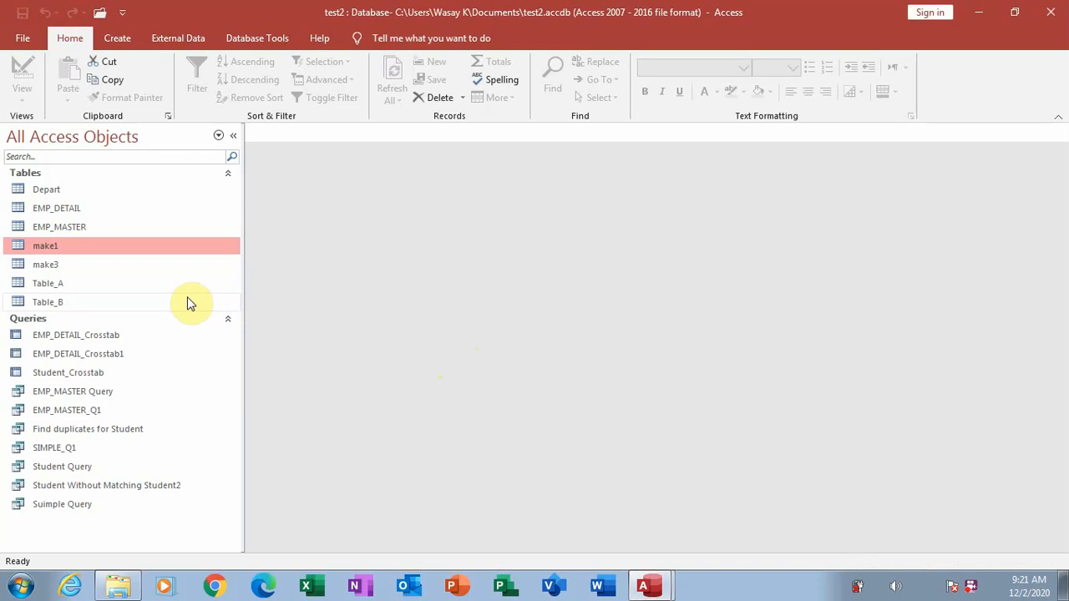
left_click(141, 274)
double_click(141, 275)
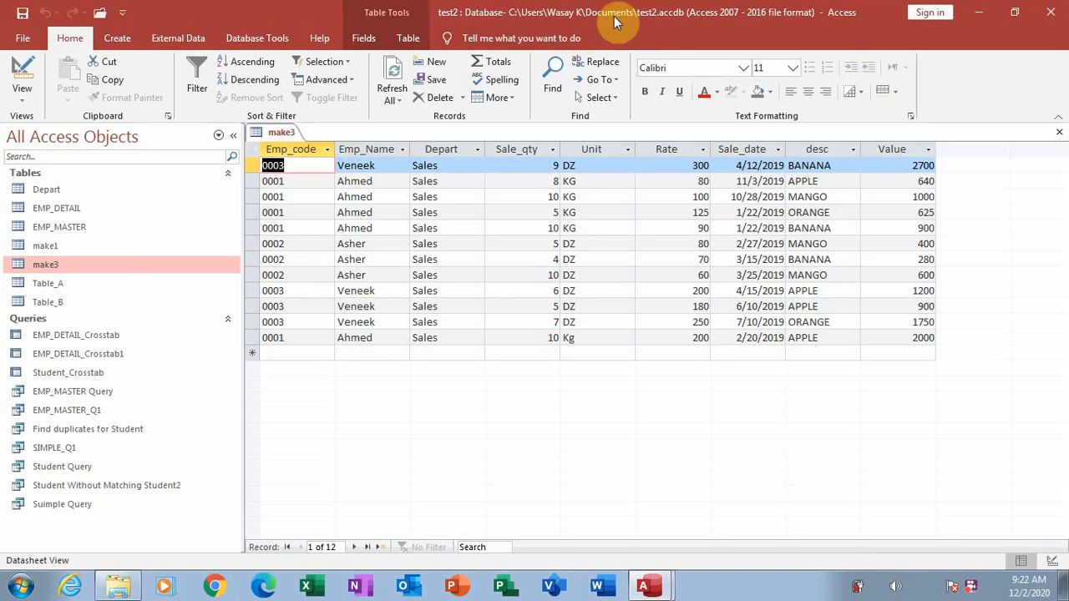
left_click(1058, 131)
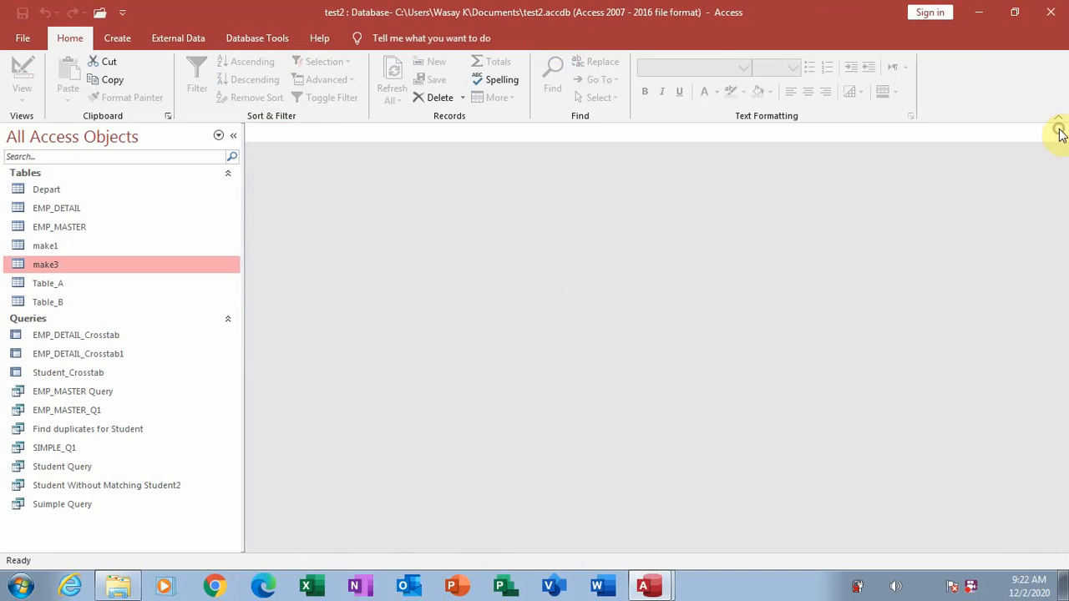
left_click(1051, 10)
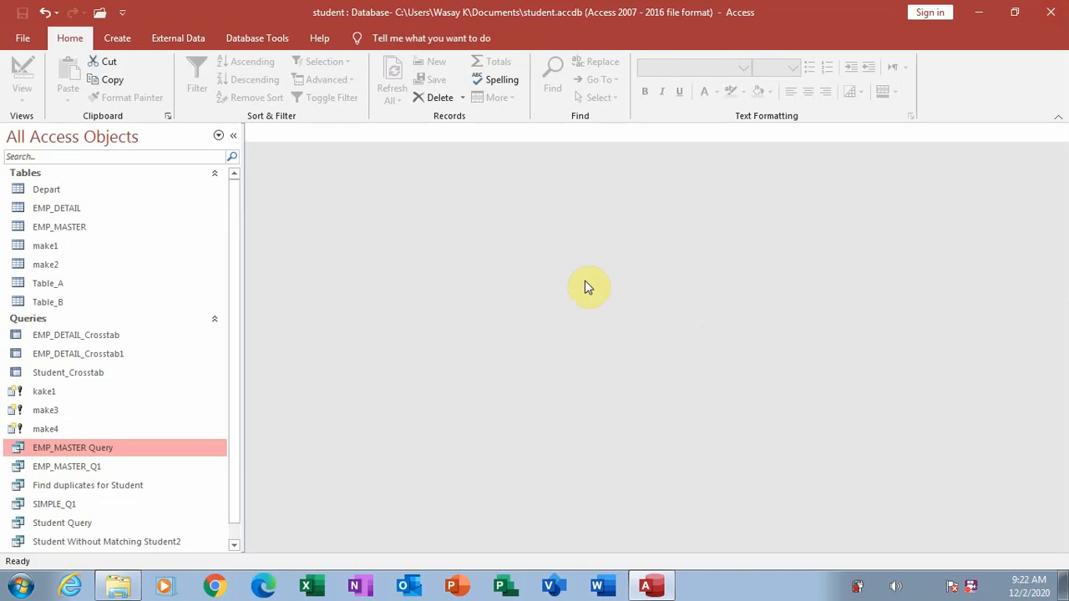